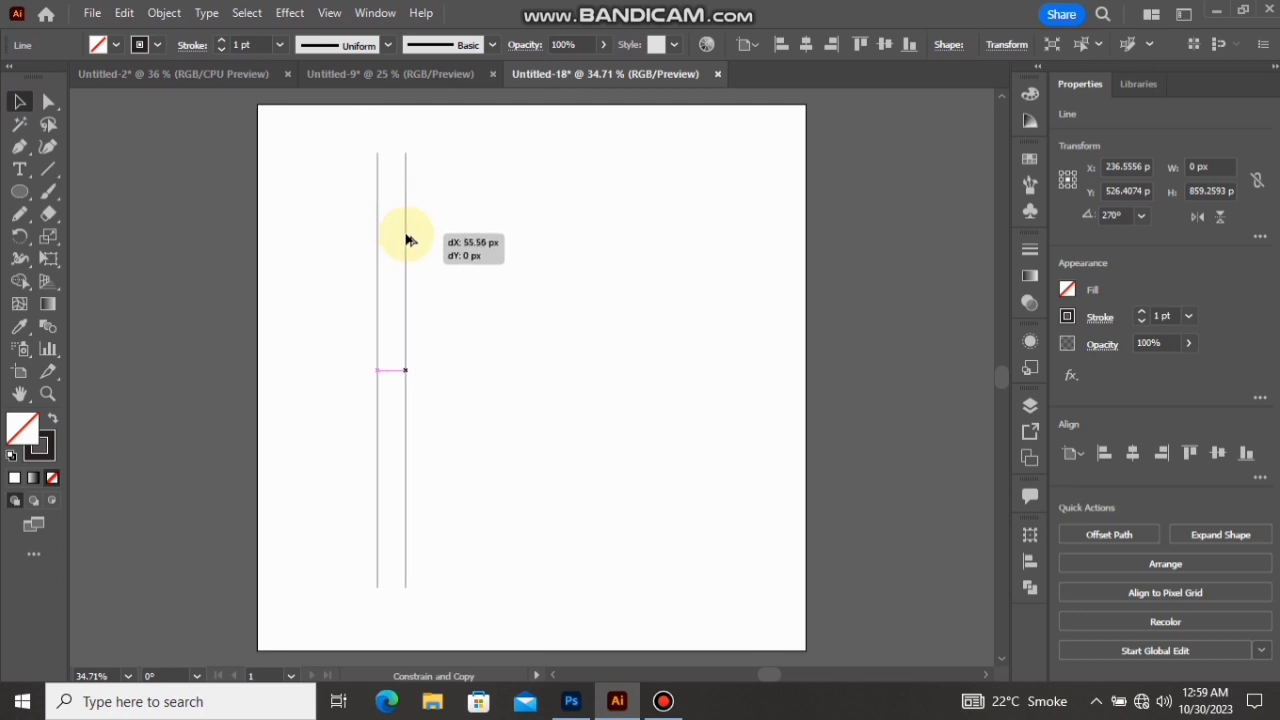
Repeat the line copy at the same 55.56 px spacing to make twelve vertical lines, and select them all.
{"action": "key", "text": "ctrl+d"}
{"action": "key", "text": "ctrl+d"}
{"action": "key", "text": "ctrl+d"}
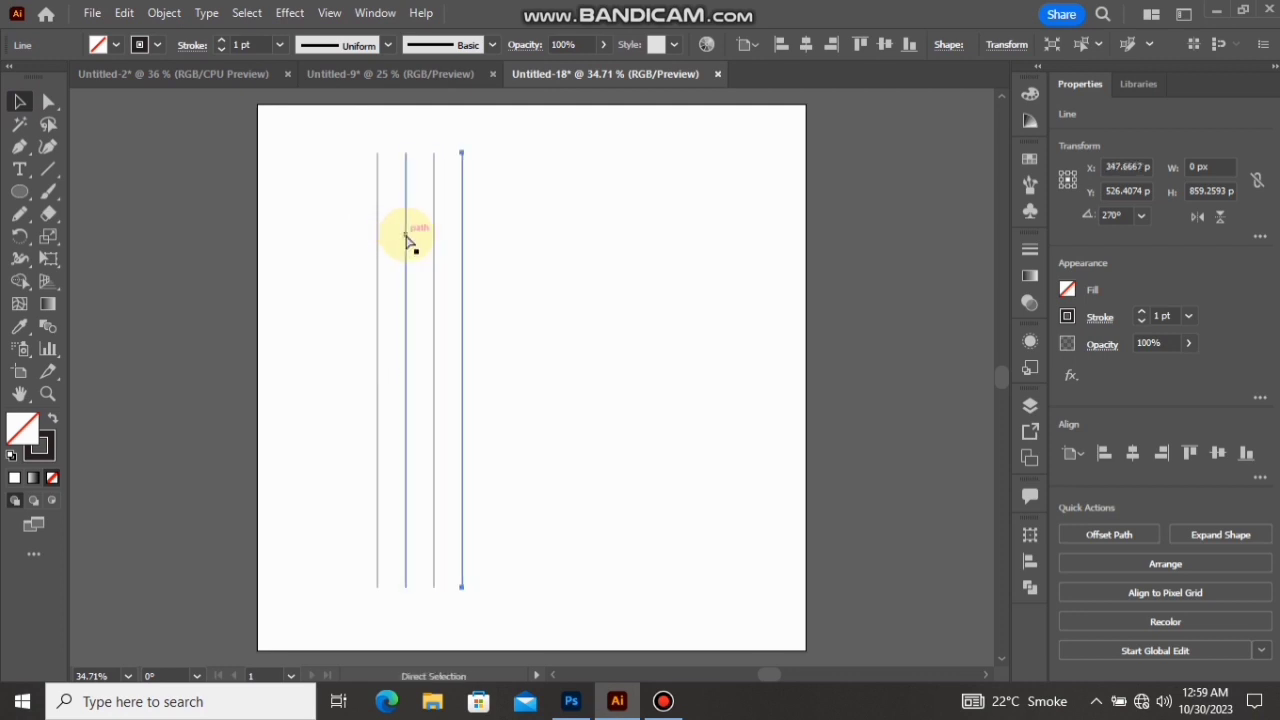
{"action": "key", "text": "ctrl+d"}
{"action": "key", "text": "ctrl+d"}
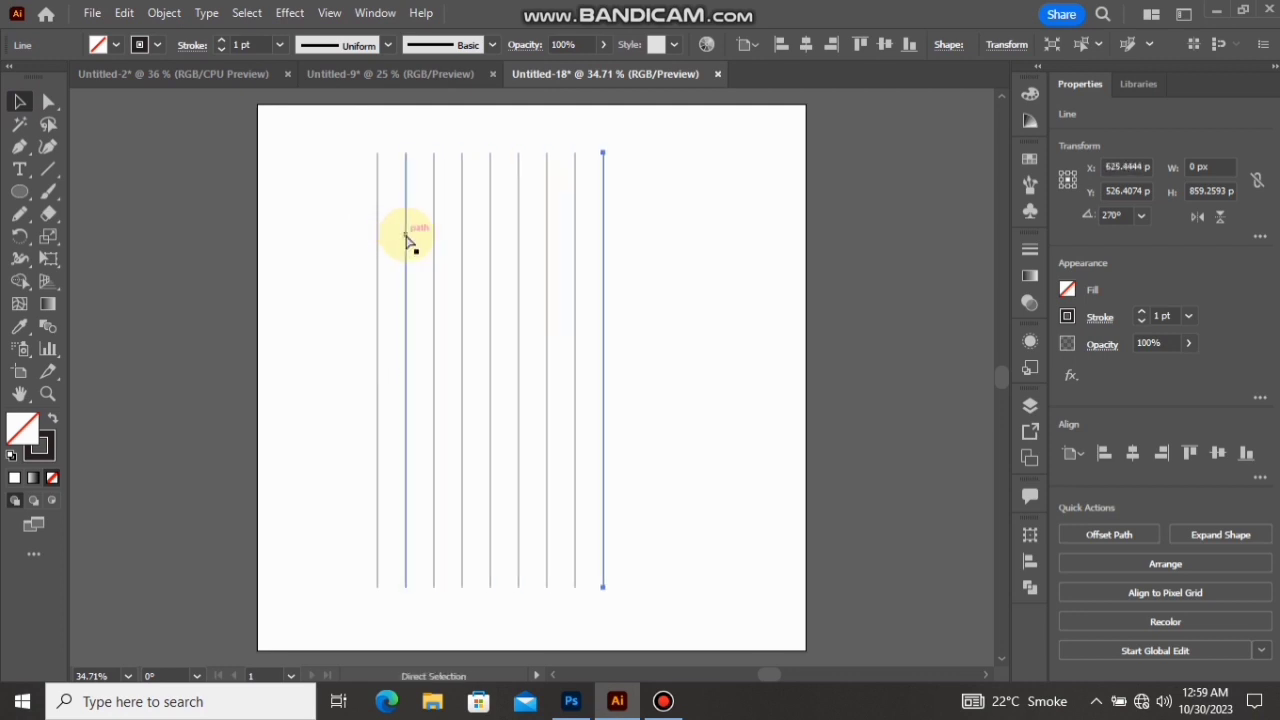
{"action": "key", "text": "ctrl+d"}
{"action": "key", "text": "ctrl+d"}
{"action": "key", "text": "ctrl+d"}
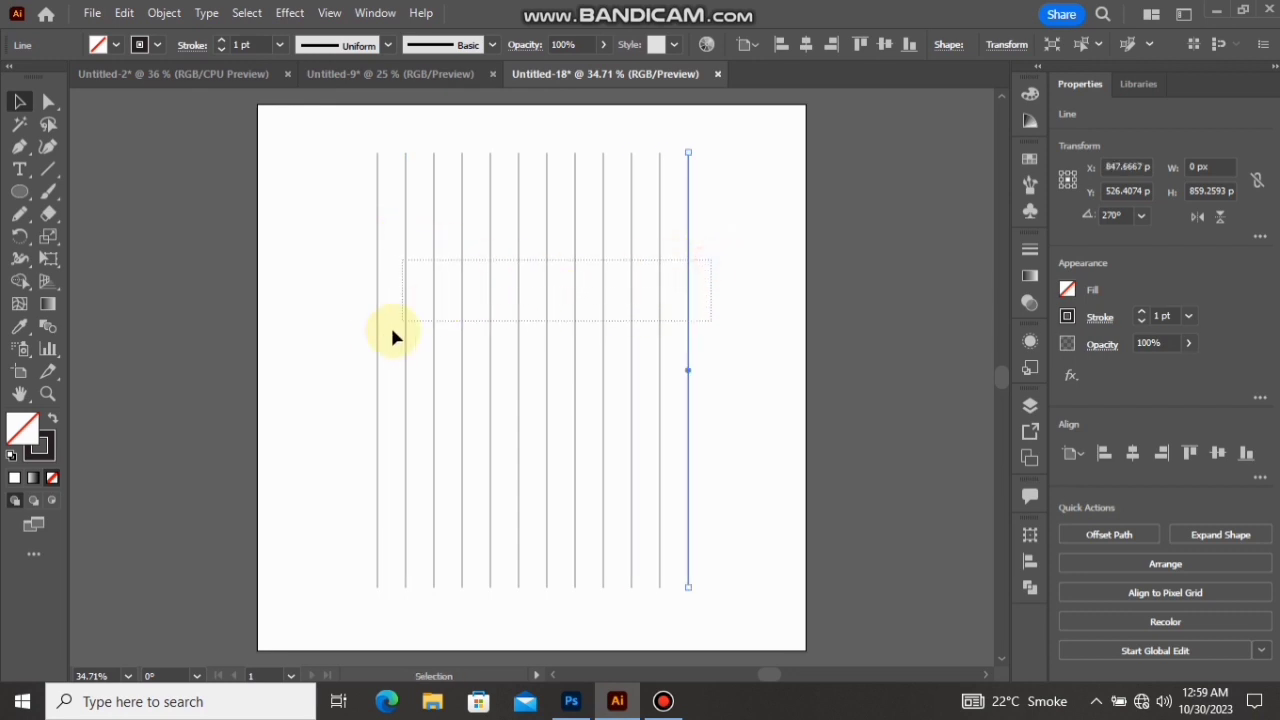
{"action": "left_click_drag", "start_coordinate": [393, 337], "coordinate": [356, 355]}
{"action": "right_click", "coordinate": [524, 300]}
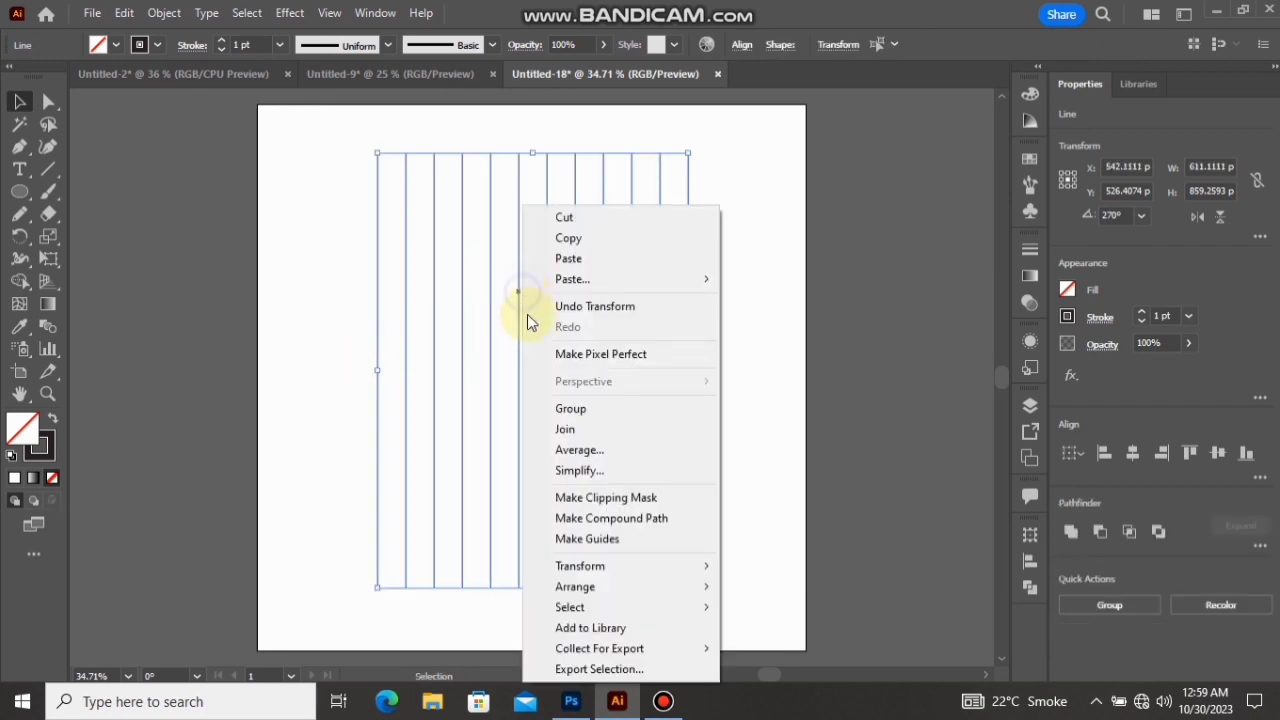
{"action": "mouse_move", "coordinate": [632, 564]}
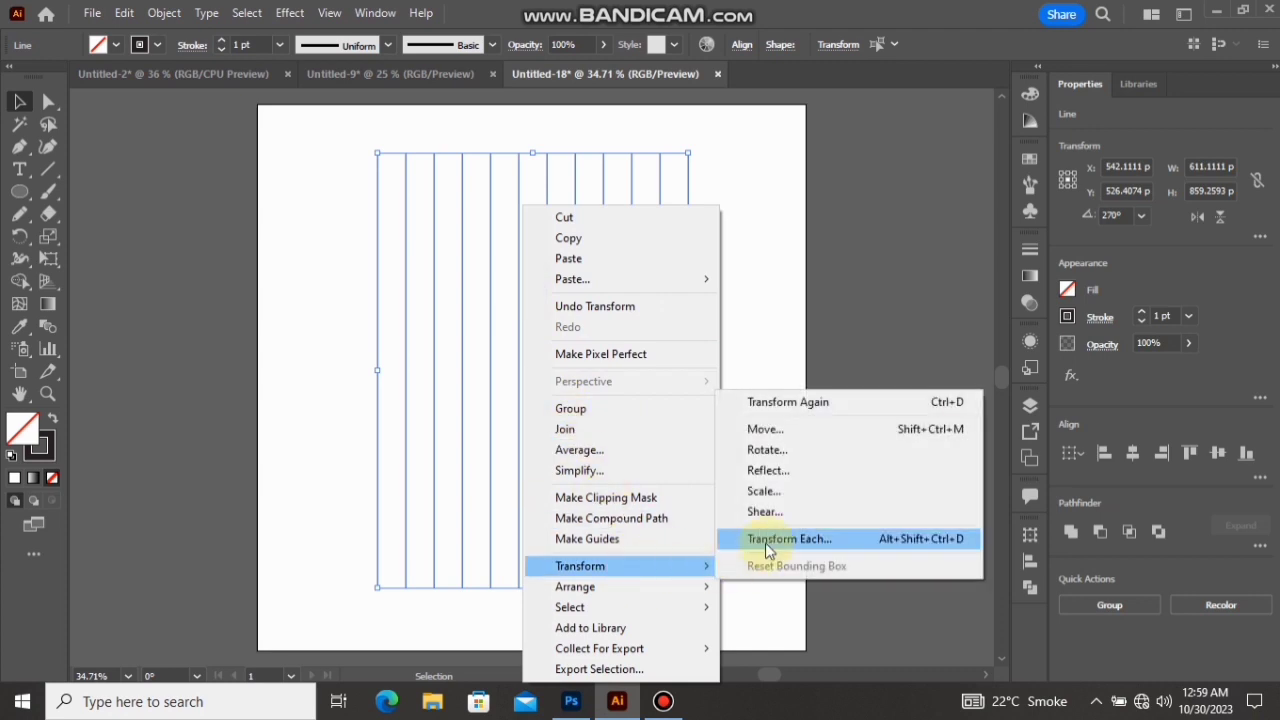
{"action": "left_click", "coordinate": [785, 471]}
{"action": "left_click", "coordinate": [727, 470]}
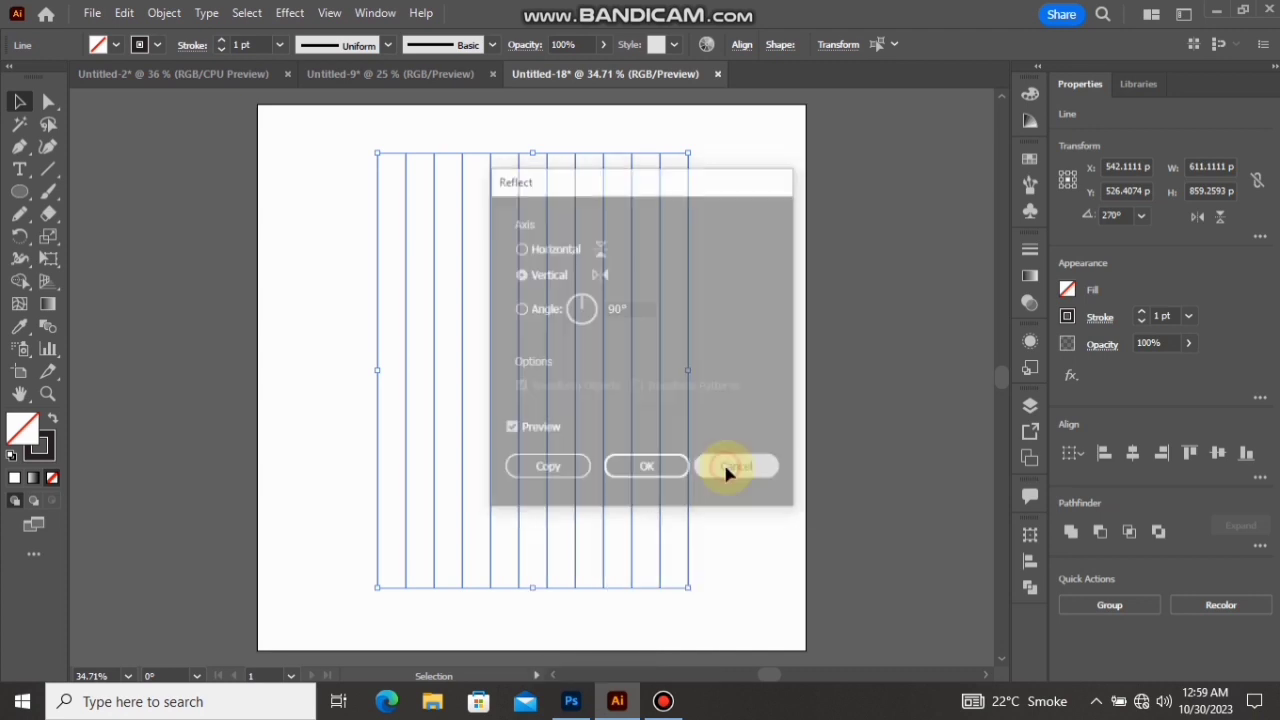
Create a copy of the twelve vertical lines rotated 90° to form a square grid, and deselect it.
{"action": "right_click", "coordinate": [545, 290]}
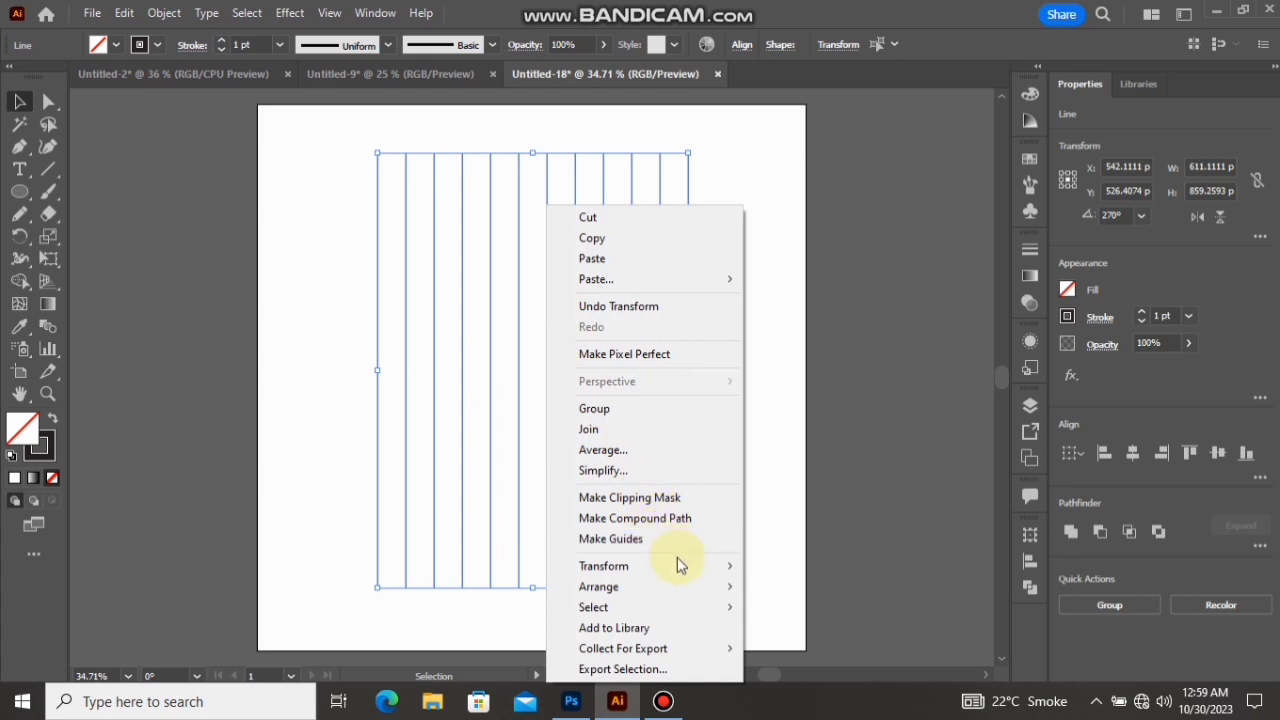
{"action": "mouse_move", "coordinate": [678, 566]}
{"action": "left_click", "coordinate": [780, 450]}
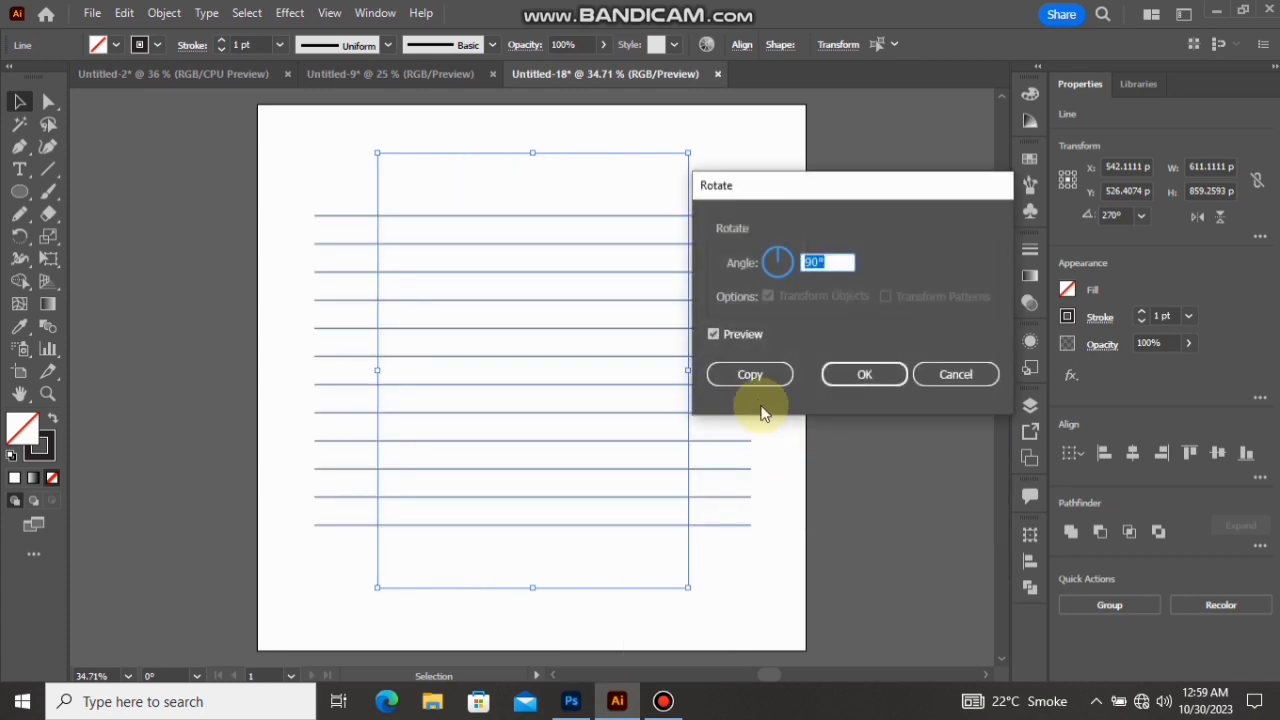
{"action": "left_click", "coordinate": [750, 374]}
{"action": "left_click", "coordinate": [718, 195]}
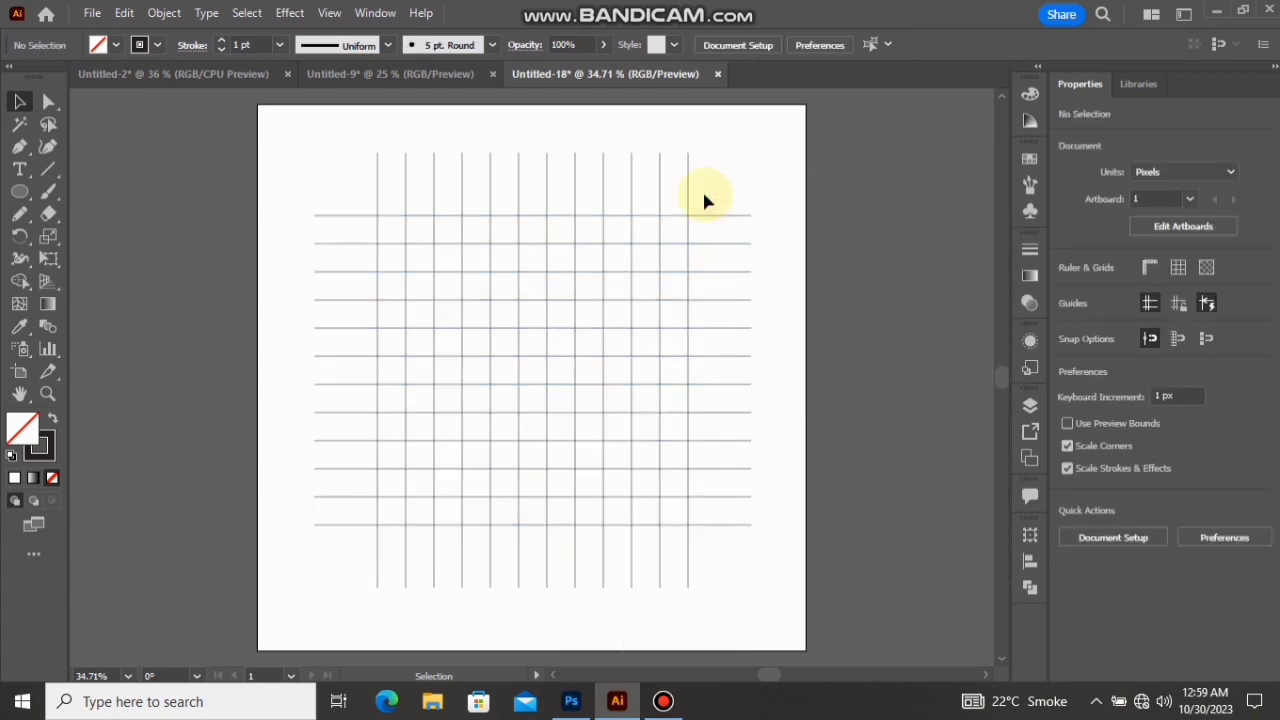
Draw a circle about 611 px in diameter touching the outermost lines on all four sides of the grid.
{"action": "left_click", "coordinate": [18, 192]}
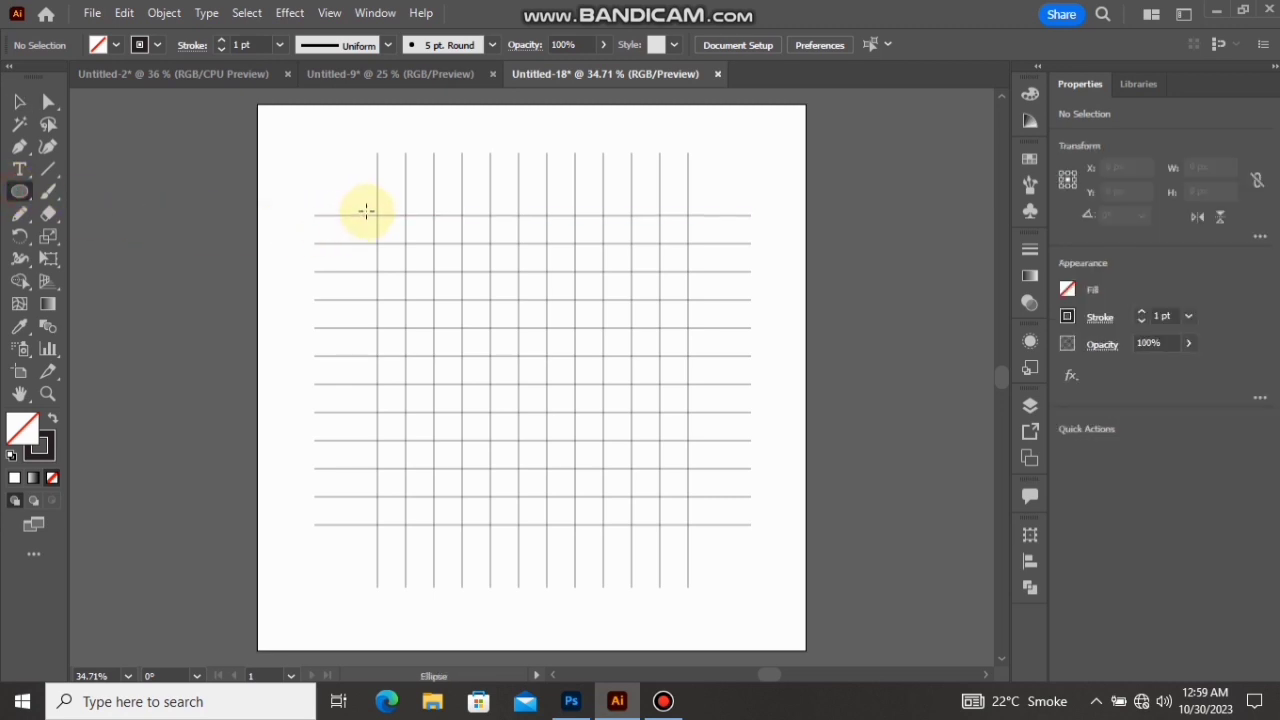
{"action": "left_click_drag", "start_coordinate": [376, 214], "coordinate": [588, 524]}
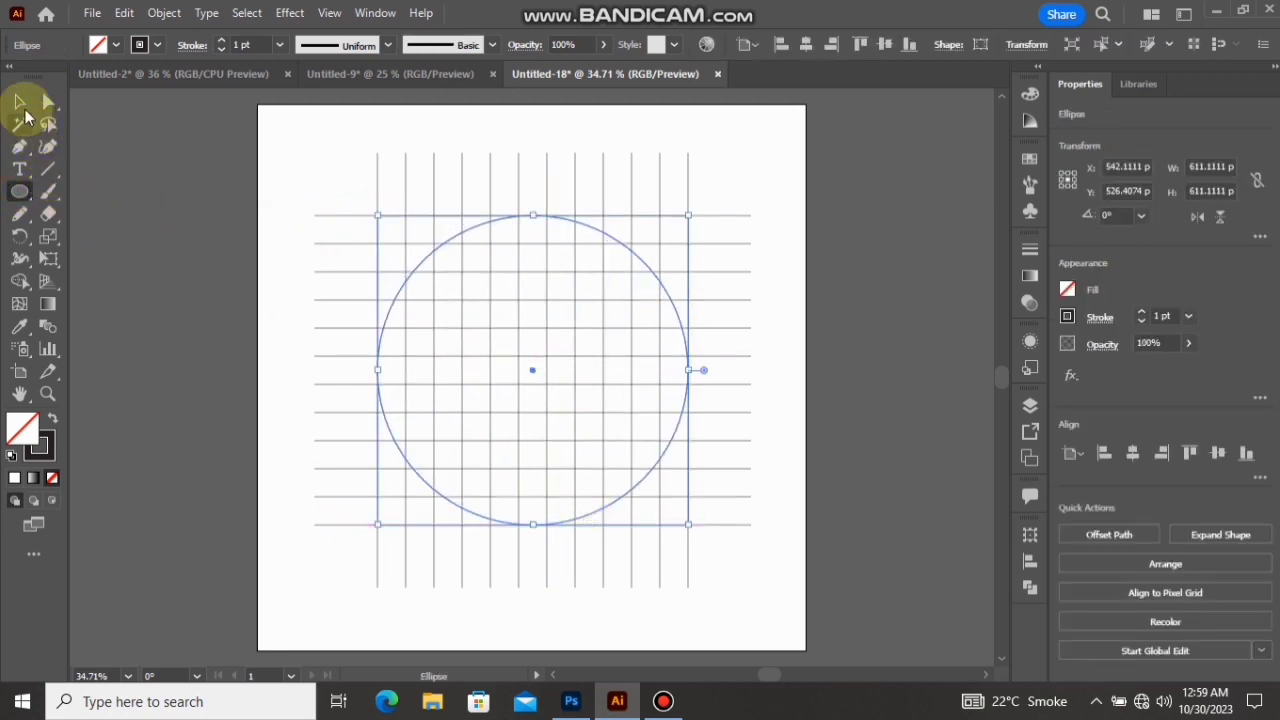
{"action": "left_click", "coordinate": [19, 102]}
Offset the circle's path by -55 px to create a second concentric circle one grid cell inside.
{"action": "left_click", "coordinate": [155, 18]}
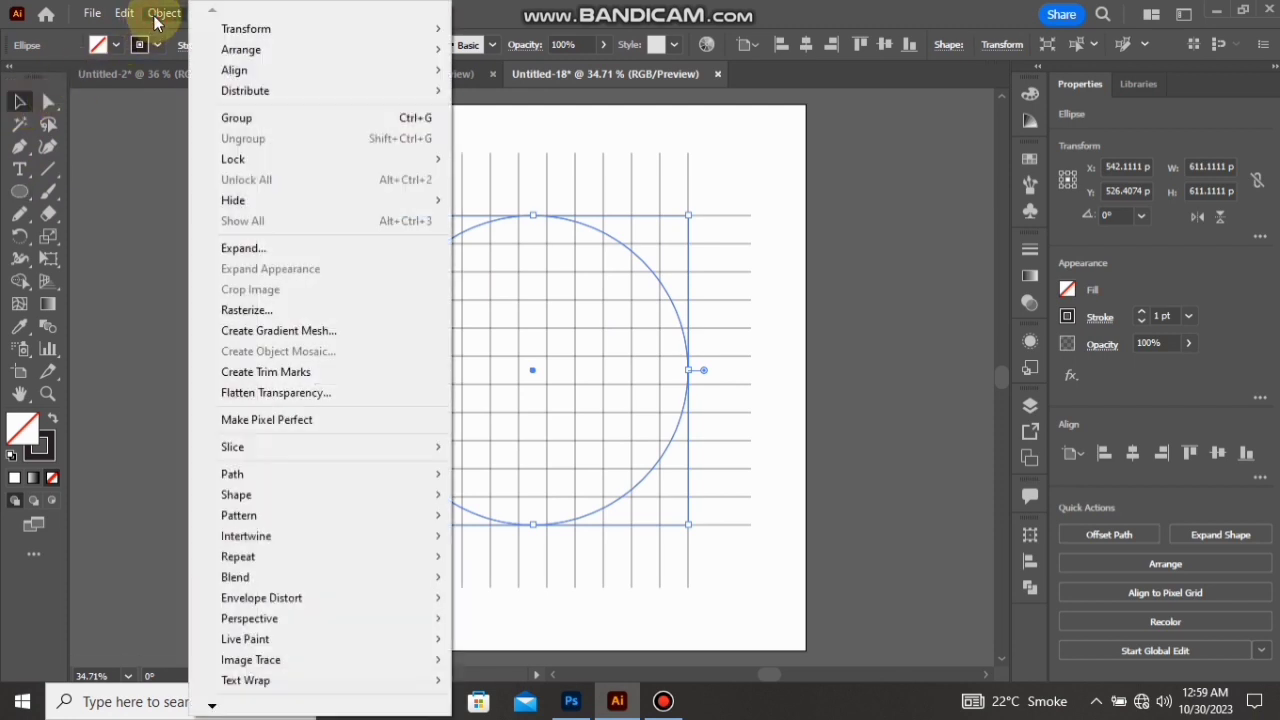
{"action": "mouse_move", "coordinate": [346, 476]}
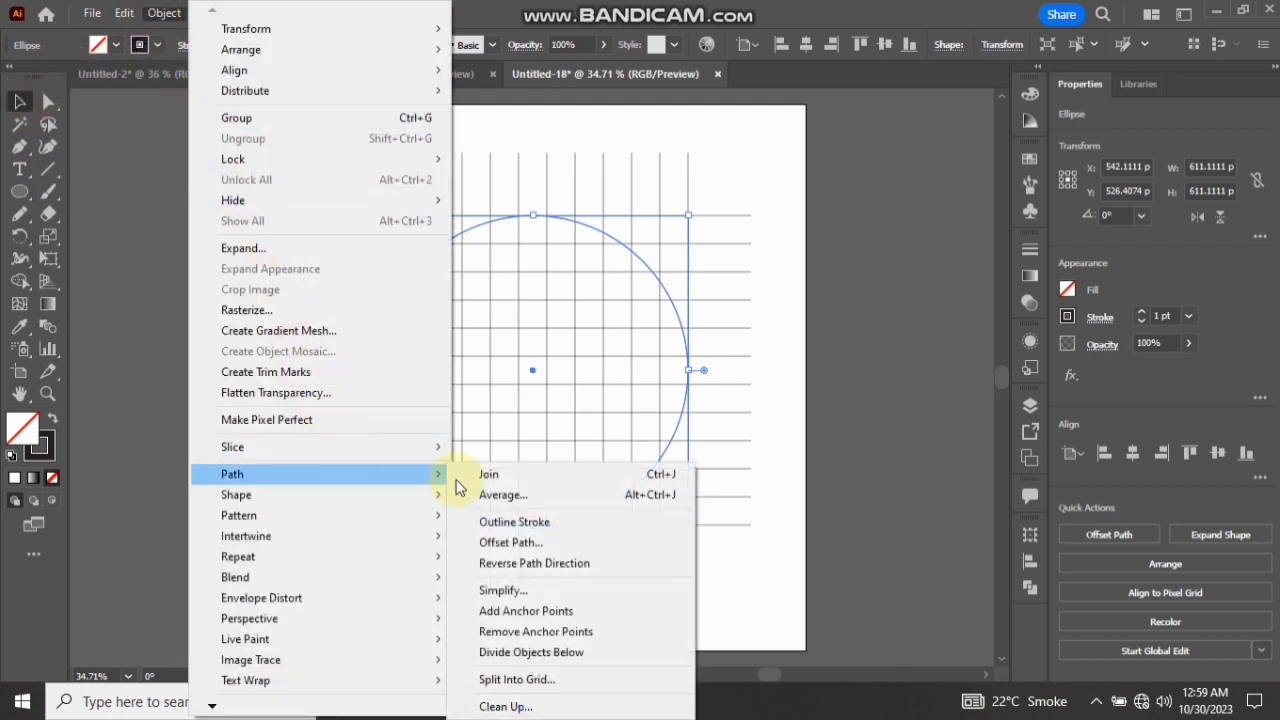
{"action": "left_click", "coordinate": [543, 540]}
{"action": "key", "text": "Down"}
{"action": "key", "text": "Down"}
{"action": "key", "text": "Down"}
{"action": "key", "text": "Down"}
{"action": "key", "text": "Down"}
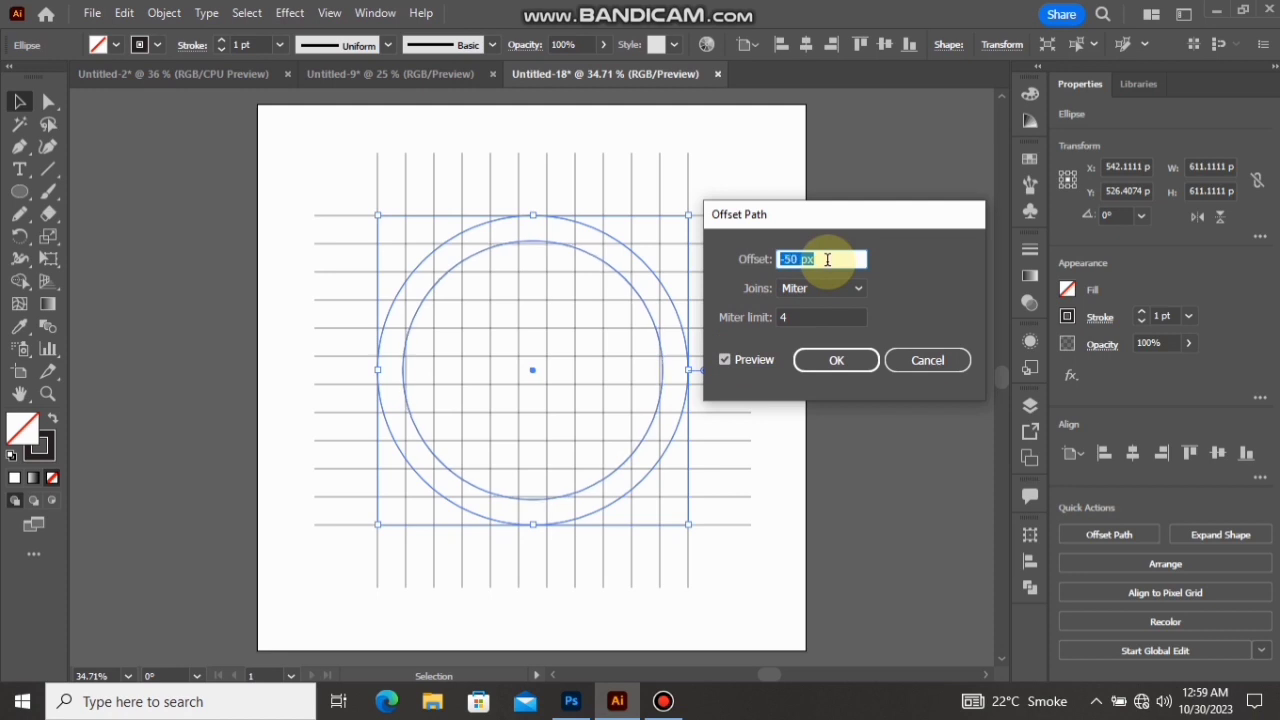
{"action": "left_click", "coordinate": [834, 358]}
Offset the second circle by -55 px to add a third concentric circle.
{"action": "left_click", "coordinate": [164, 13]}
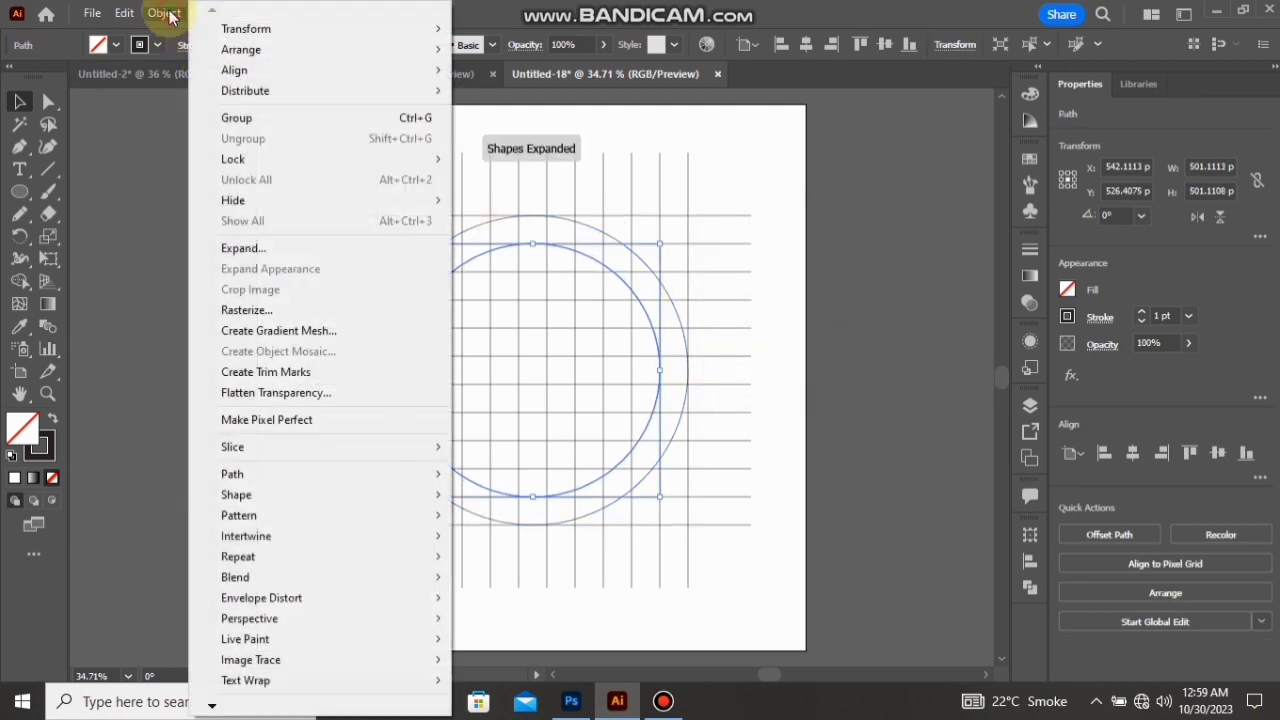
{"action": "mouse_move", "coordinate": [391, 486]}
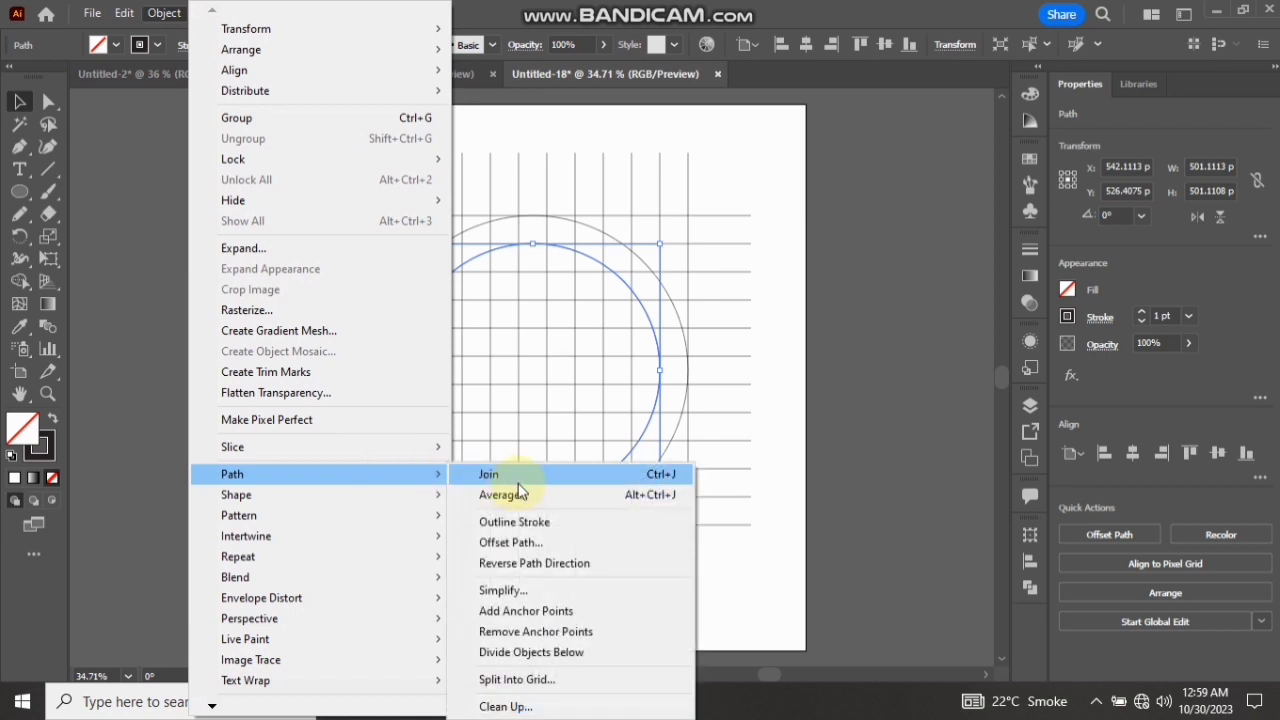
{"action": "left_click", "coordinate": [540, 542]}
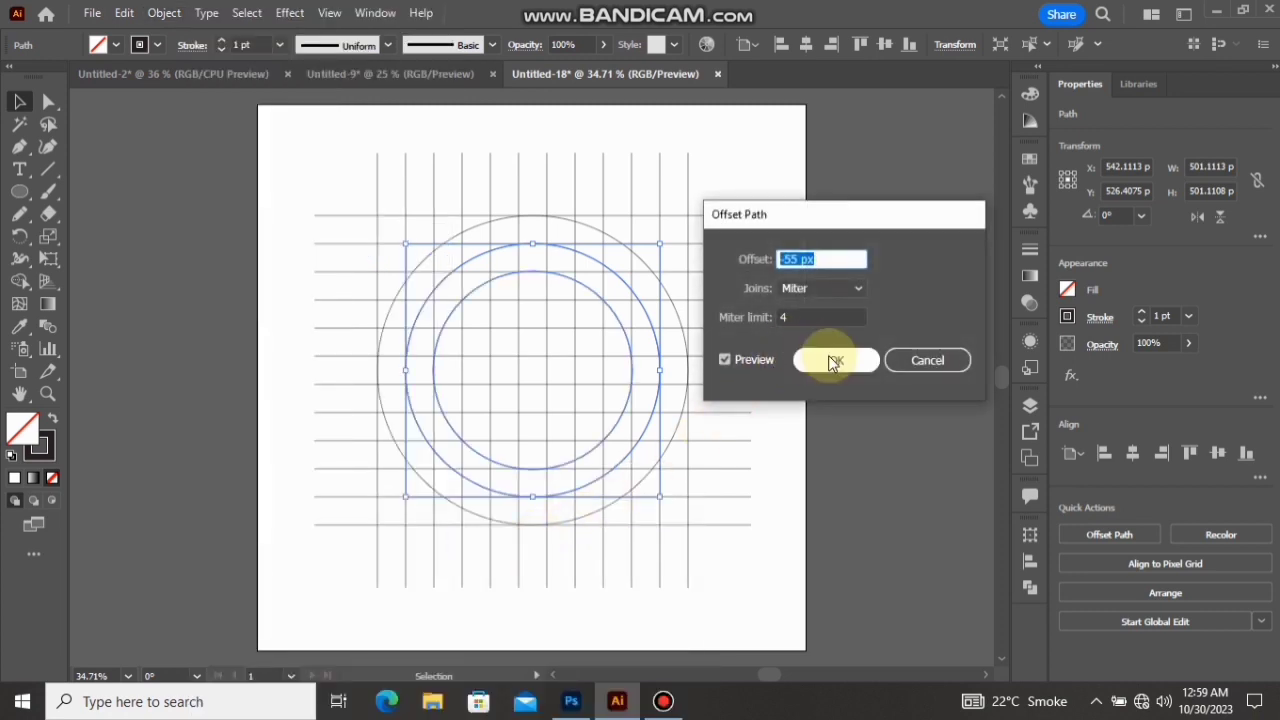
{"action": "left_click", "coordinate": [831, 358]}
Offset the third circle by -56 px to add a fourth concentric circle.
{"action": "left_click", "coordinate": [164, 13]}
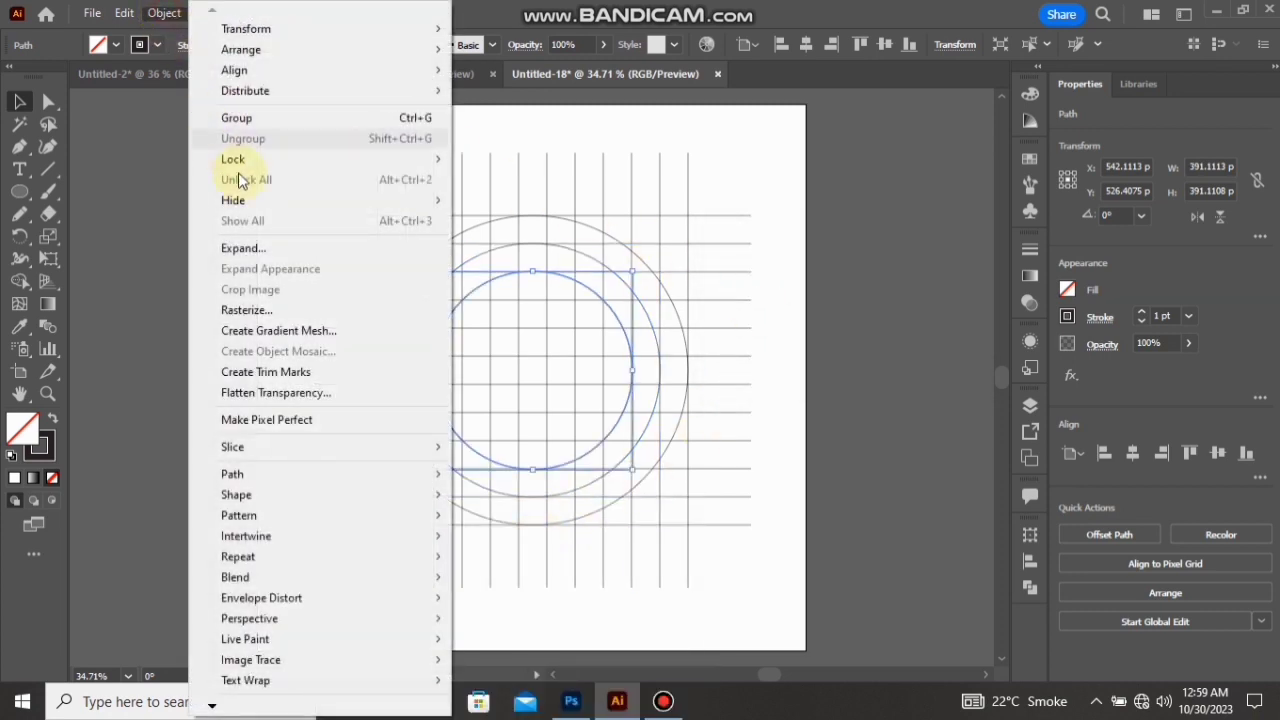
{"action": "mouse_move", "coordinate": [380, 472]}
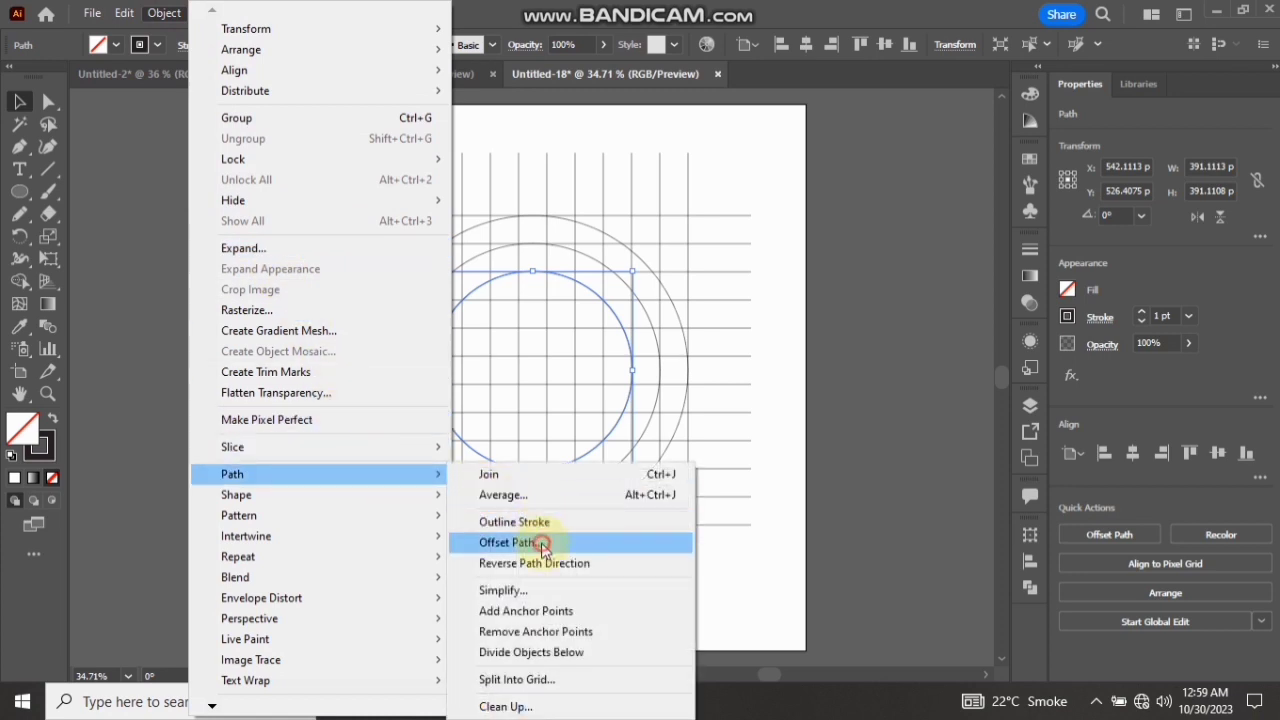
{"action": "left_click", "coordinate": [525, 542]}
{"action": "left_click", "coordinate": [837, 260]}
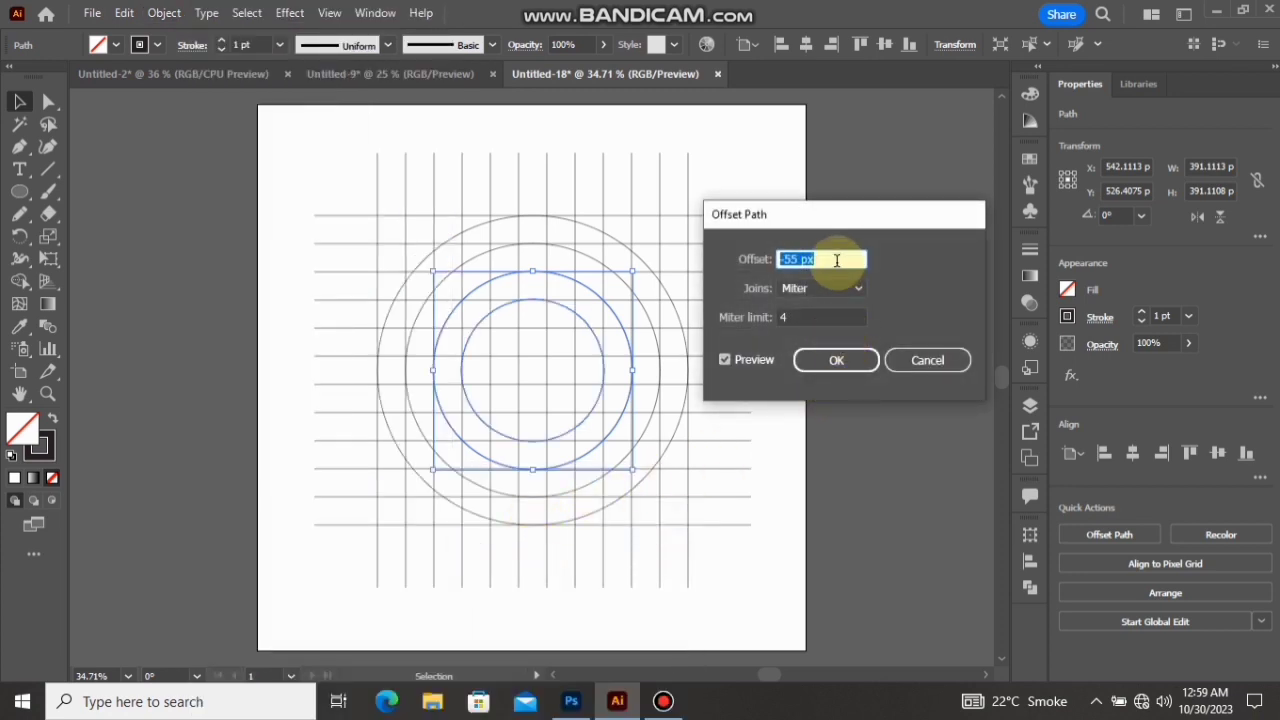
{"action": "left_click", "coordinate": [837, 360]}
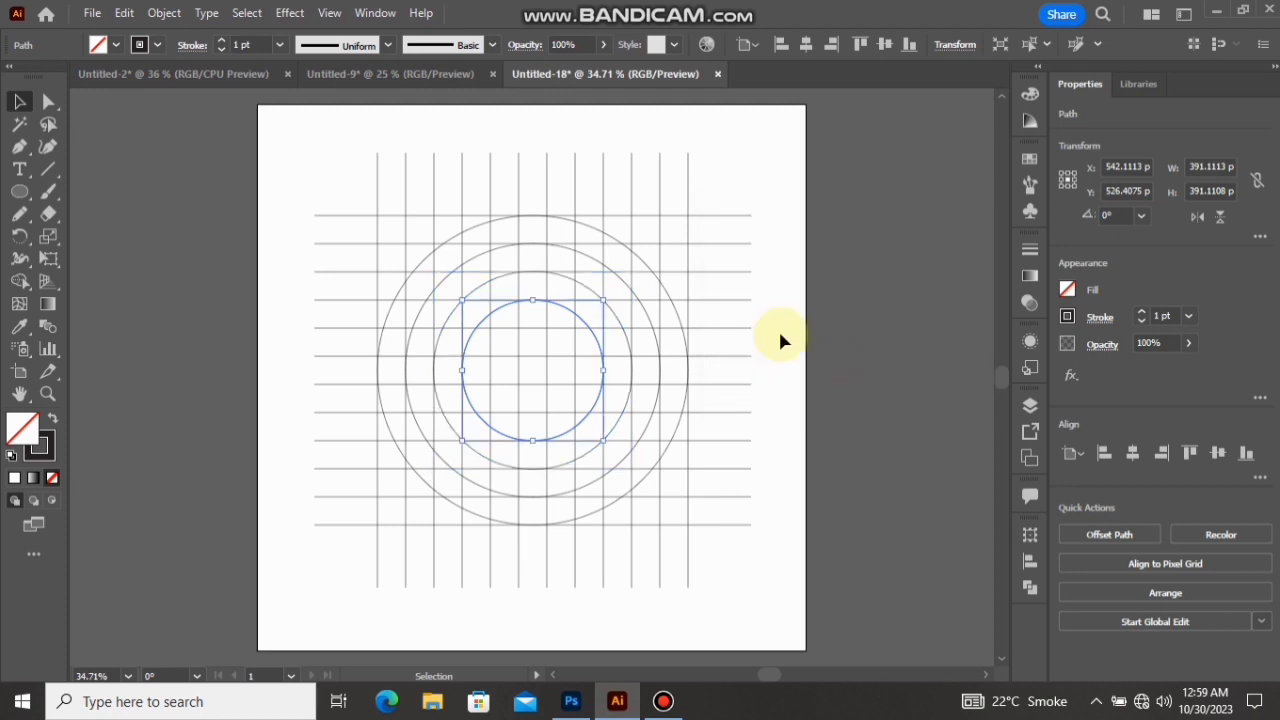
Offset the fourth circle by -56 px to add the smallest concentric circle at the grid's centre.
{"action": "left_click", "coordinate": [164, 13]}
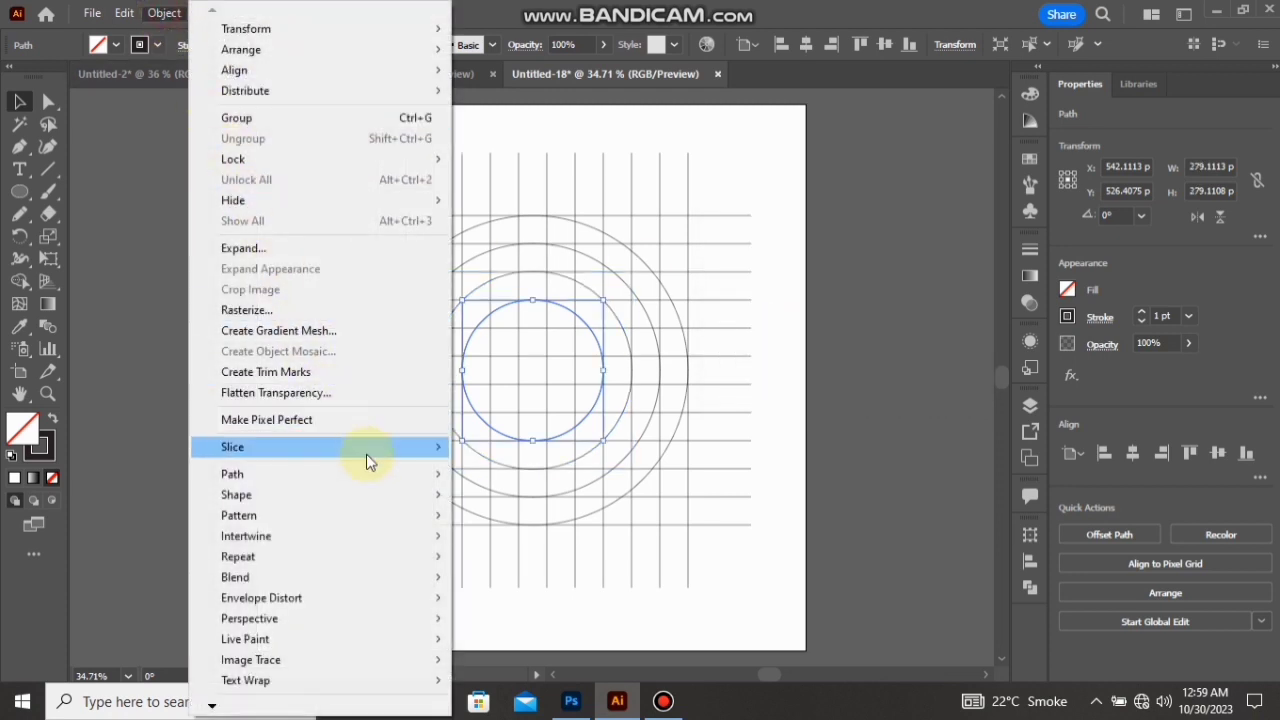
{"action": "mouse_move", "coordinate": [386, 476]}
{"action": "left_click", "coordinate": [530, 541]}
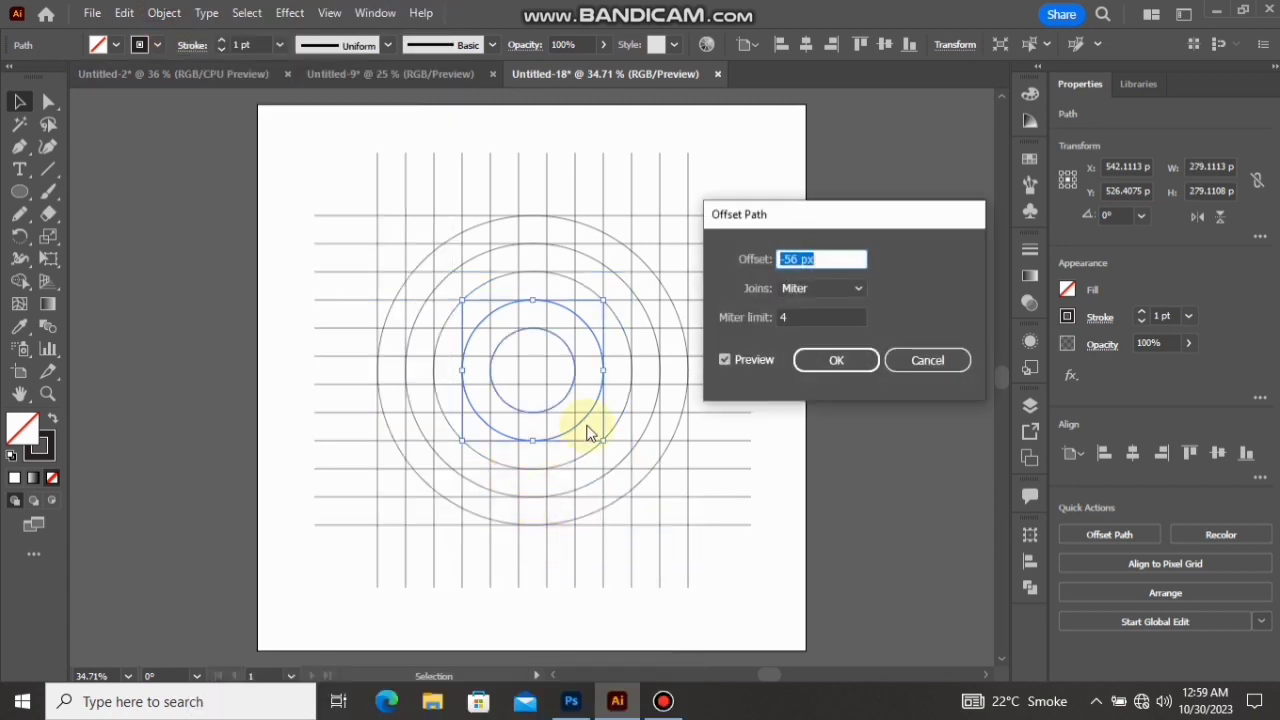
{"action": "left_click", "coordinate": [858, 364]}
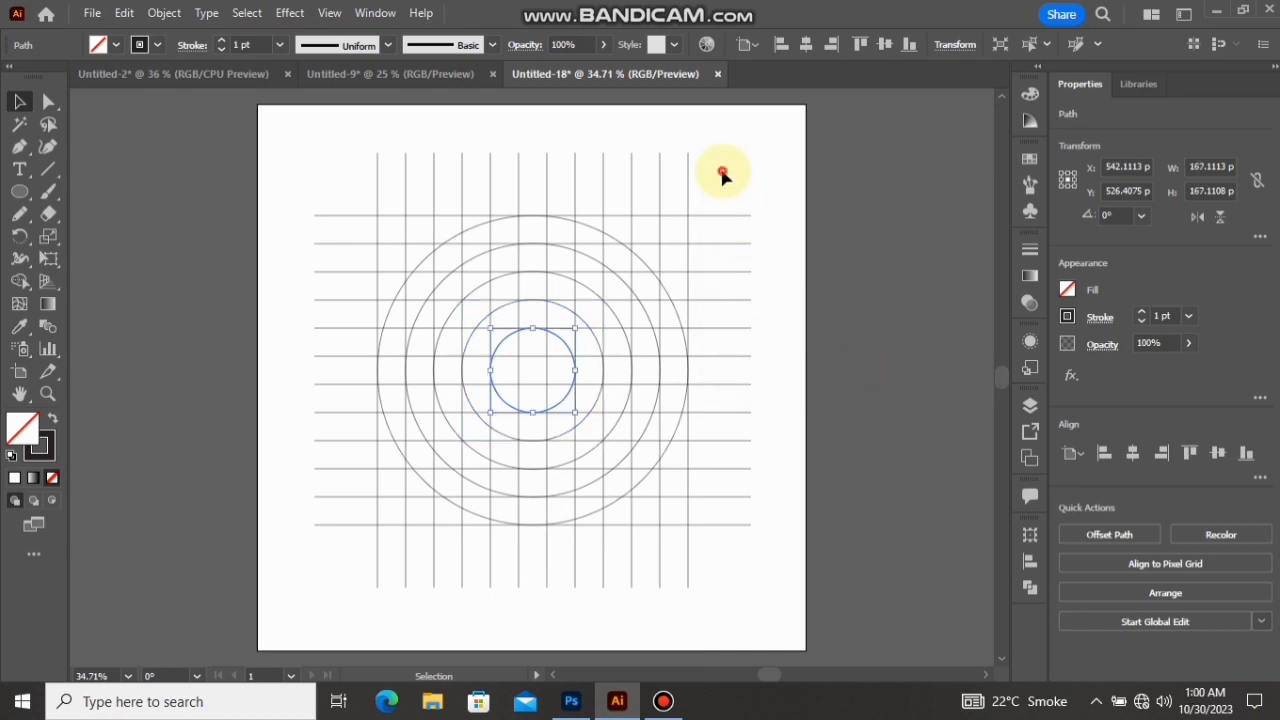
Select all lines and circles and use Shape Builder with black fill and no stroke to merge the outer circle's leftmost grid column.
{"action": "left_click_drag", "start_coordinate": [722, 175], "coordinate": [355, 441]}
{"action": "left_click_drag", "start_coordinate": [317, 545], "coordinate": [318, 546]}
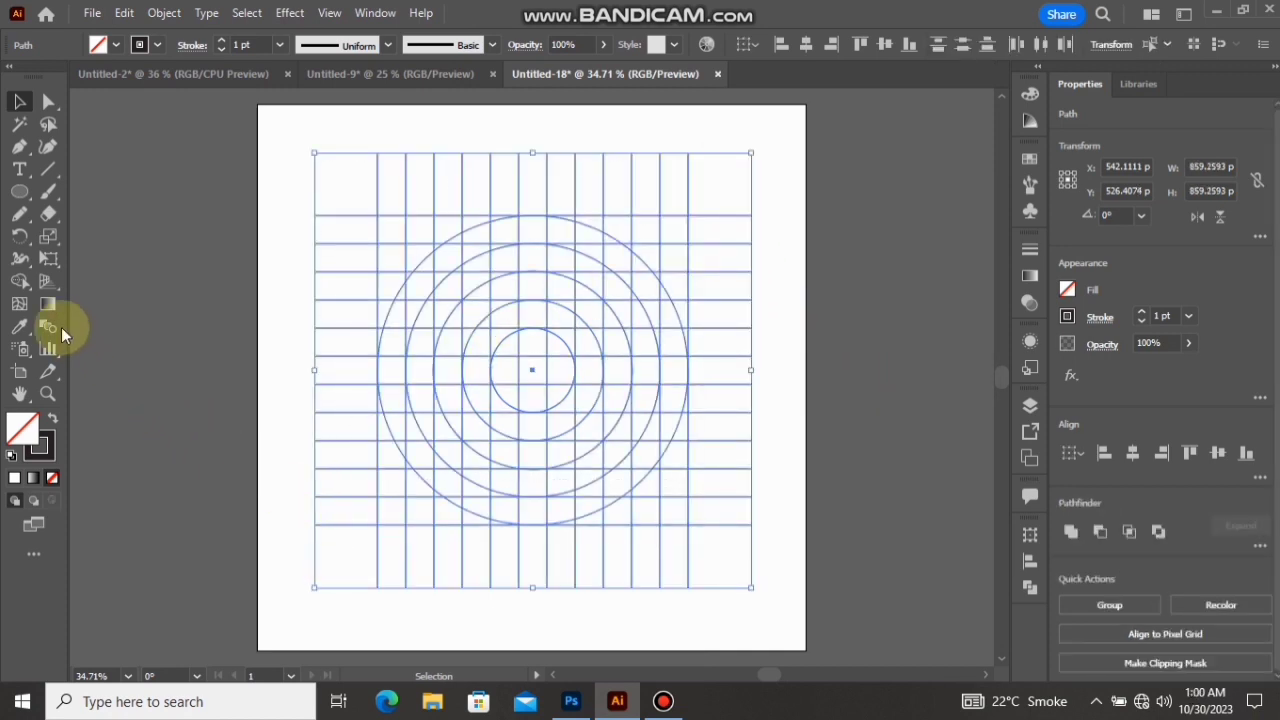
{"action": "left_click", "coordinate": [20, 281]}
{"action": "left_click", "coordinate": [55, 416]}
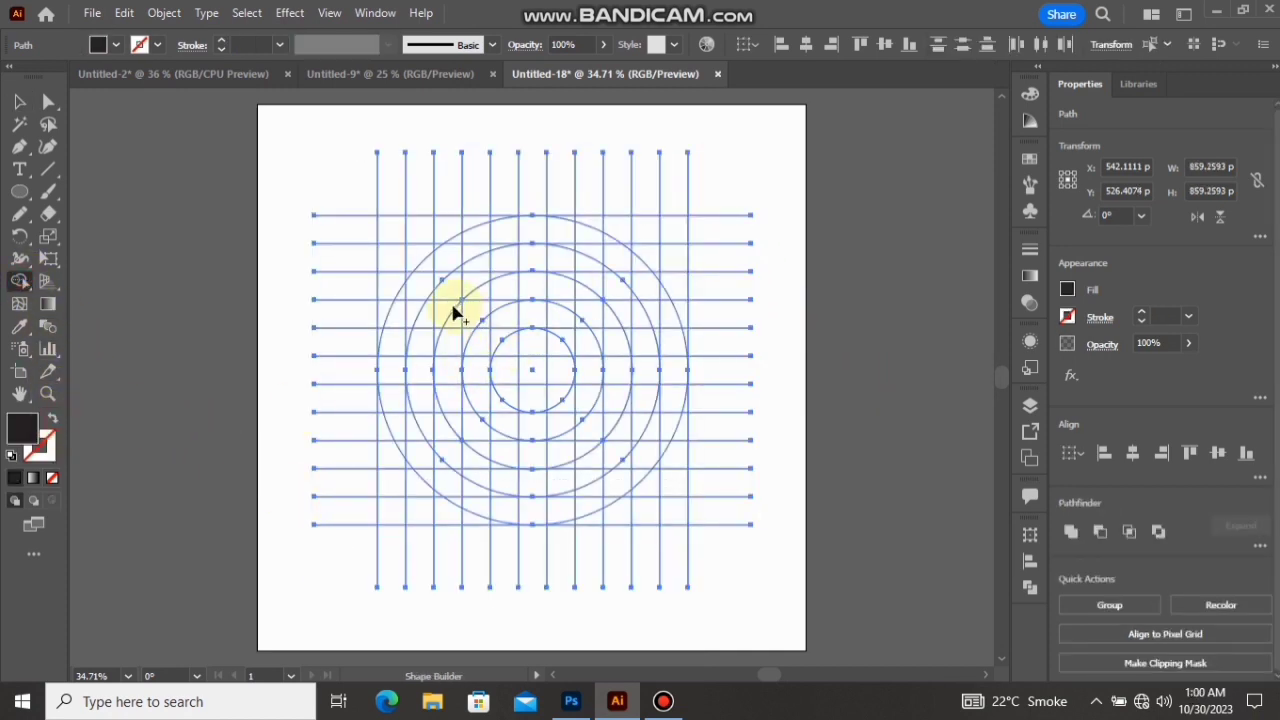
{"action": "scroll", "coordinate": [449, 294], "scroll_direction": "up", "scroll_amount": 1}
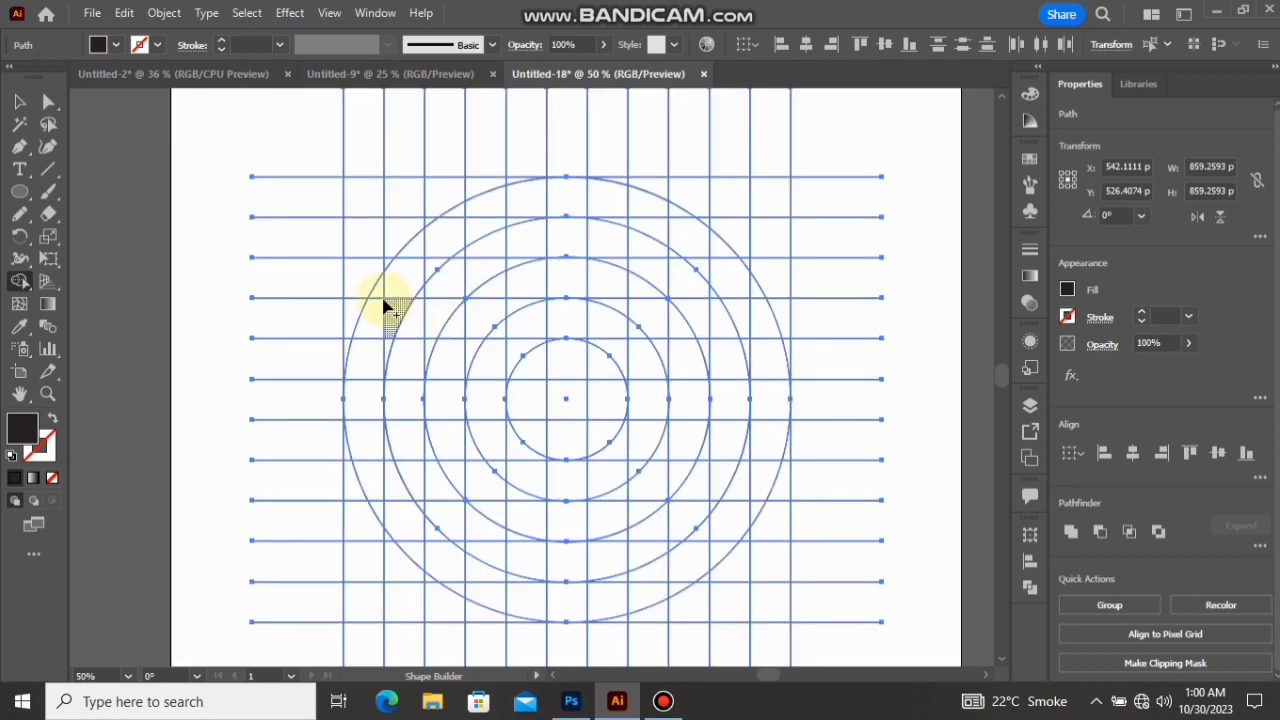
{"action": "left_click_drag", "start_coordinate": [379, 300], "coordinate": [365, 352]}
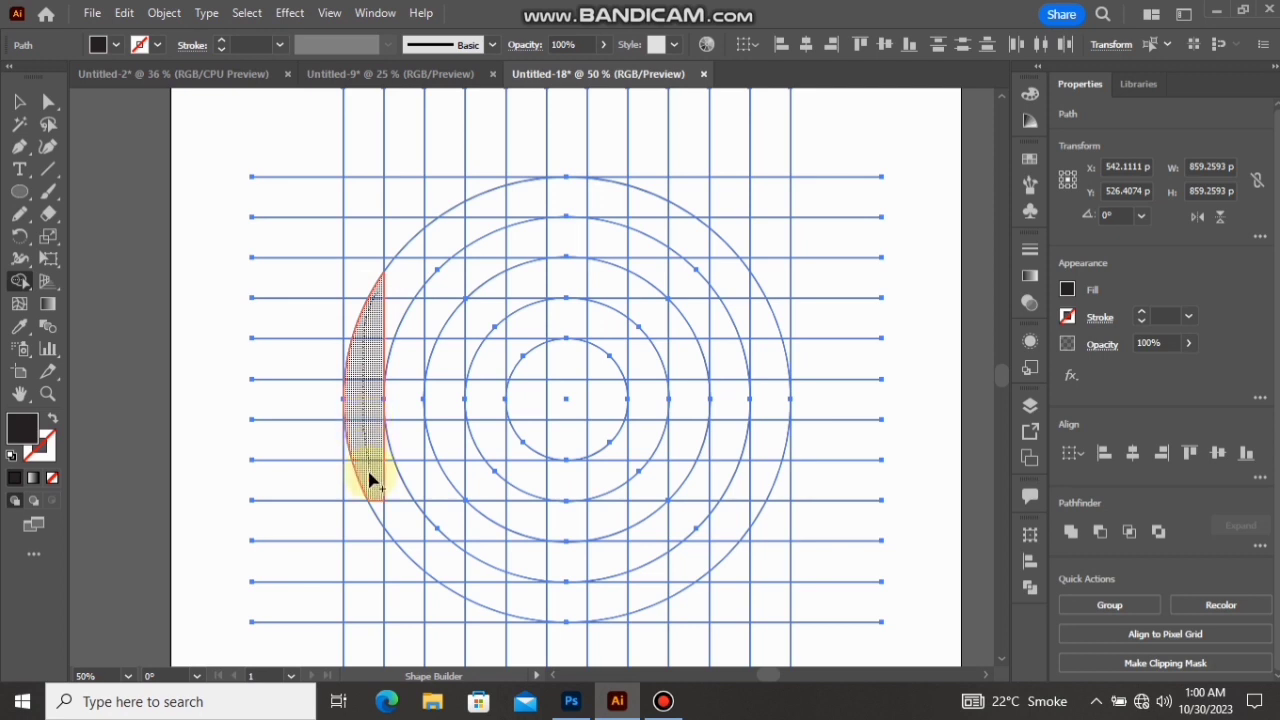
{"action": "left_click_drag", "start_coordinate": [377, 512], "coordinate": [376, 505]}
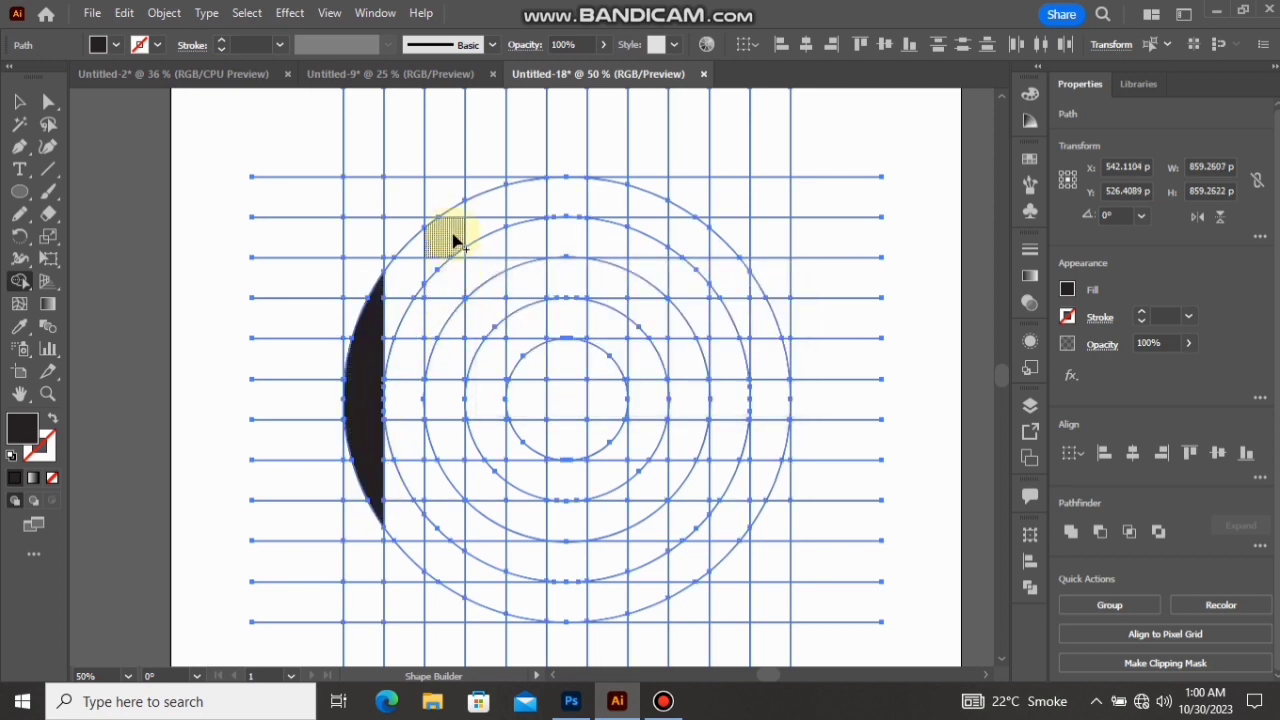
Merge the third grid column inside the outer circle into a vertical bar and join it to the leftmost segment through the middle row.
{"action": "left_click_drag", "start_coordinate": [455, 220], "coordinate": [444, 398]}
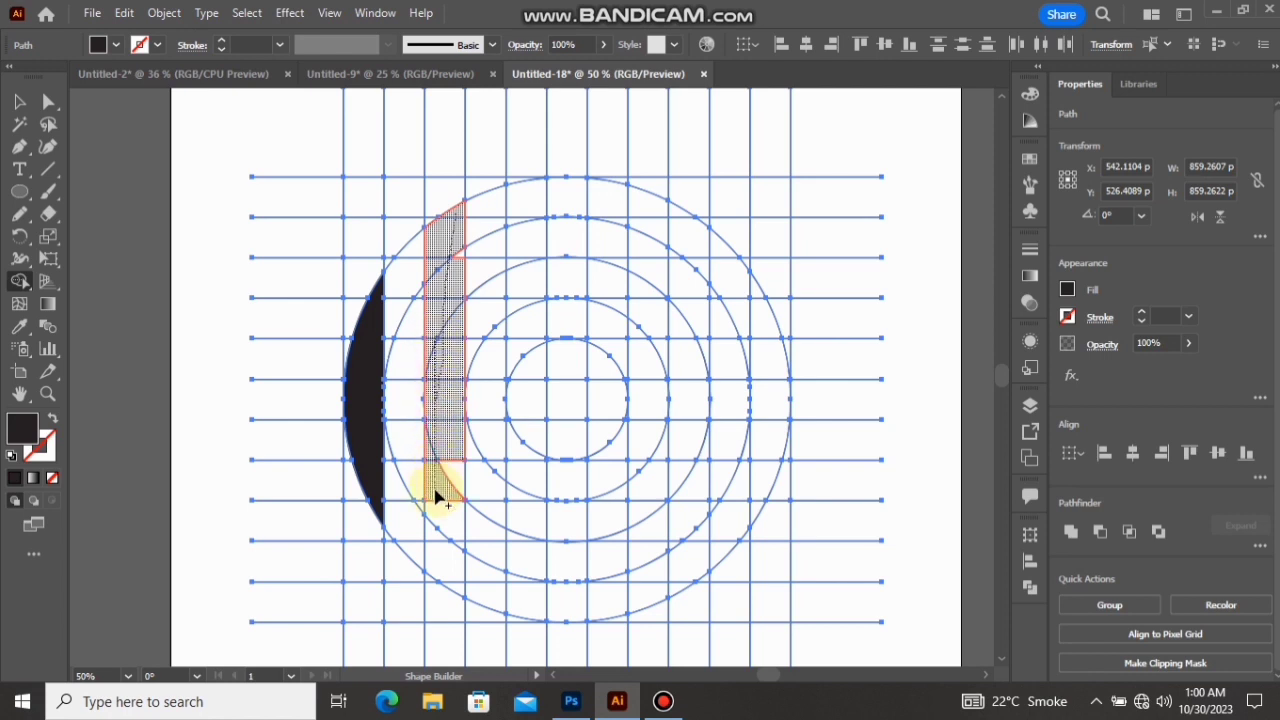
{"action": "mouse_move", "coordinate": [443, 493]}
{"action": "left_mouse_down"}
{"action": "mouse_move", "coordinate": [456, 585]}
{"action": "mouse_move", "coordinate": [457, 545]}
{"action": "left_mouse_up"}
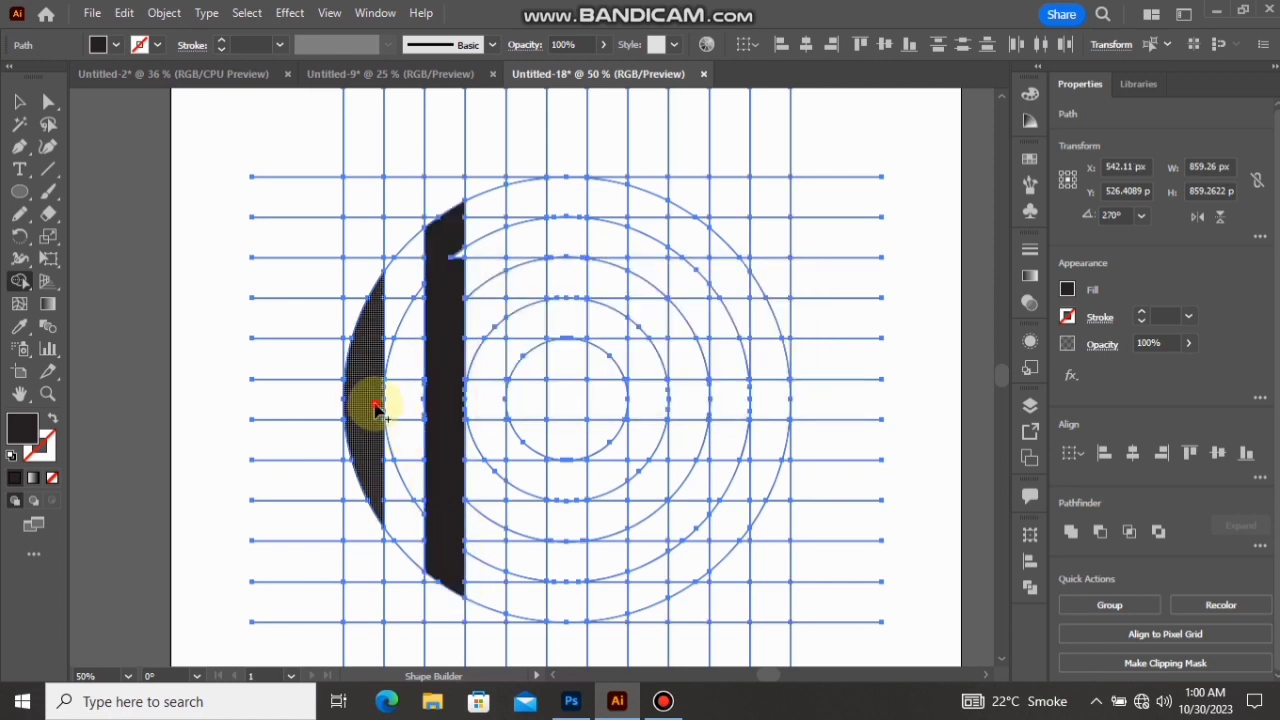
{"action": "left_click_drag", "start_coordinate": [374, 406], "coordinate": [446, 402]}
Merge away the leftover line stubs at the upper and lower corners of the black crossbar with Shape Builder.
{"action": "scroll", "coordinate": [457, 263], "scroll_direction": "up", "scroll_amount": 2}
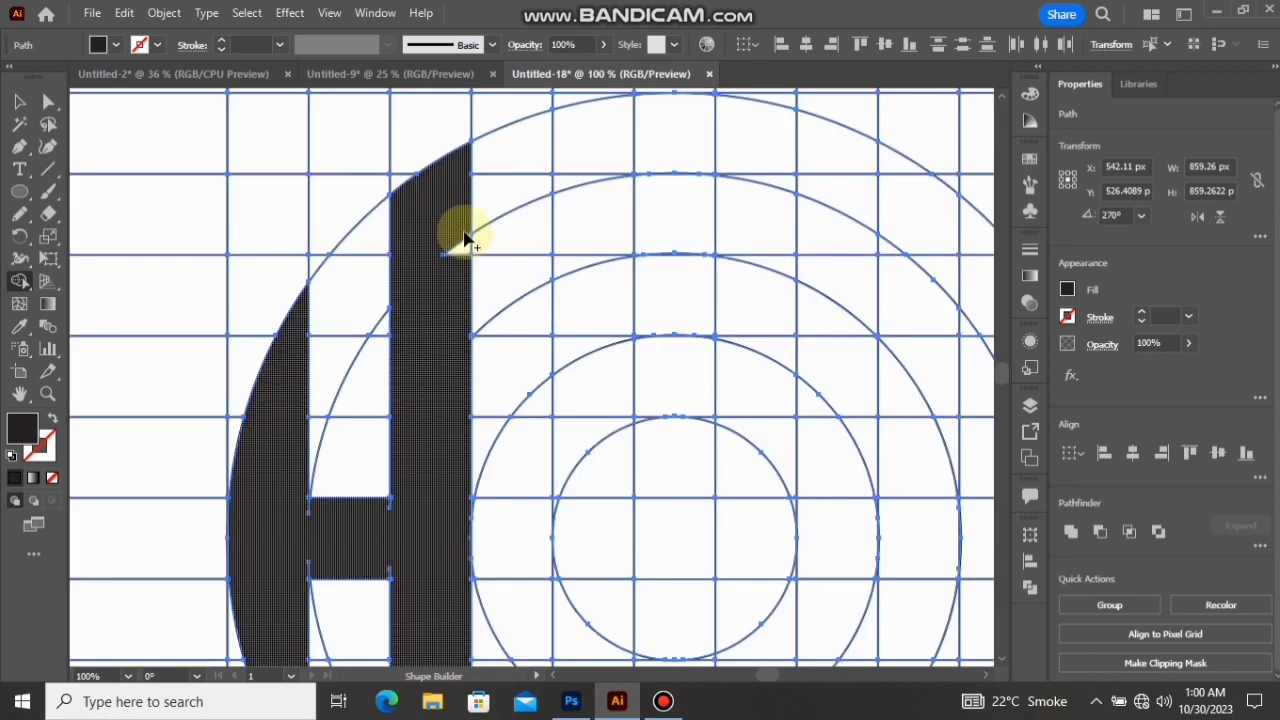
{"action": "scroll", "coordinate": [346, 547], "scroll_direction": "up", "scroll_amount": 1}
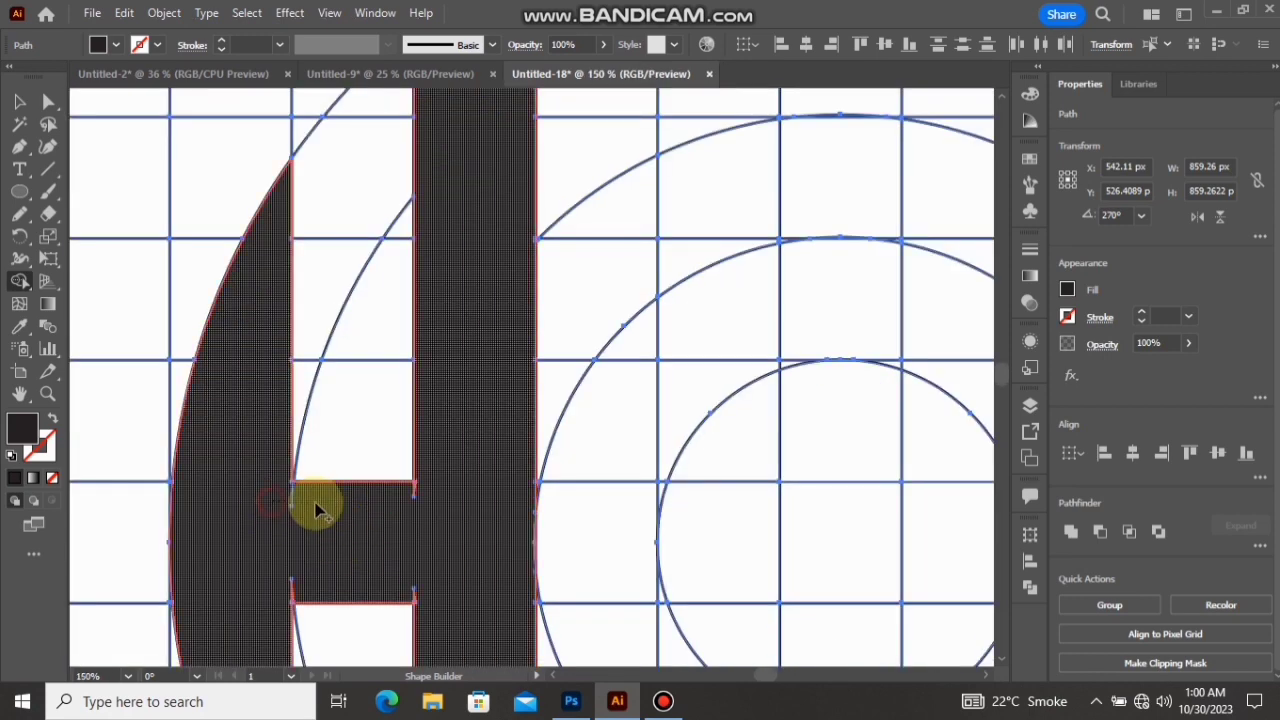
{"action": "left_click", "coordinate": [409, 505]}
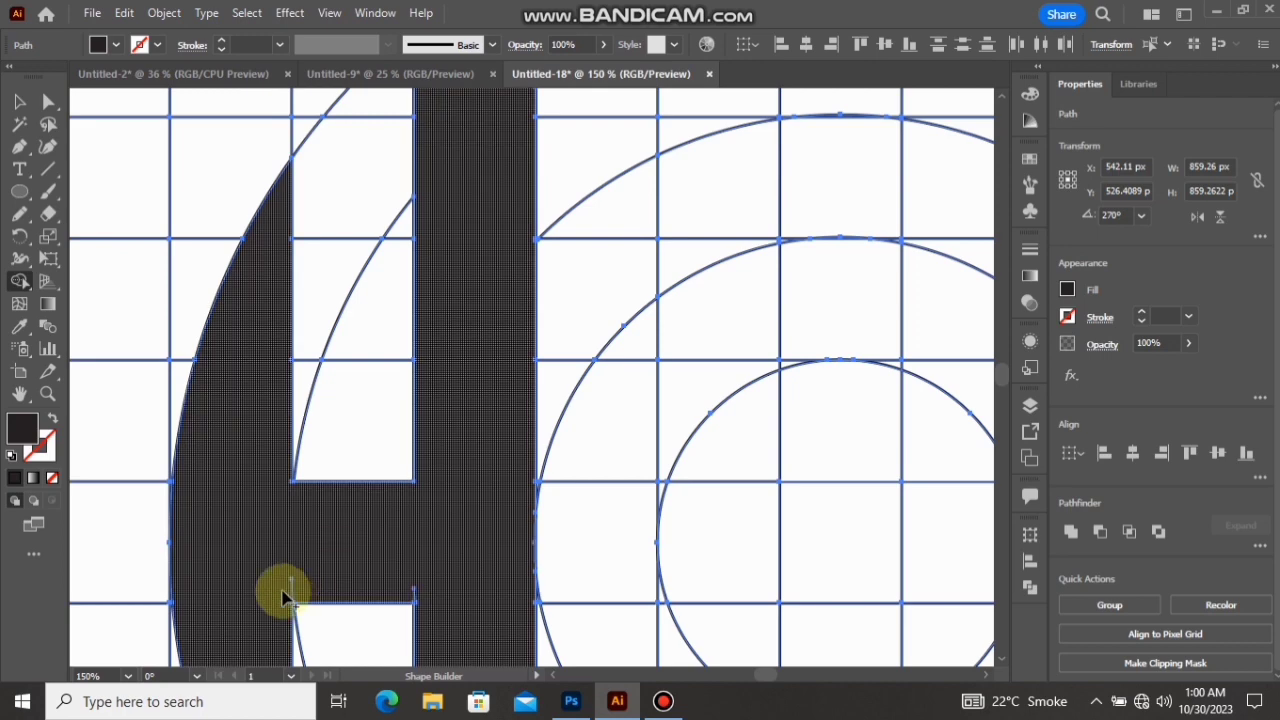
{"action": "mouse_move", "coordinate": [275, 590]}
{"action": "left_mouse_down"}
{"action": "mouse_move", "coordinate": [386, 586]}
{"action": "mouse_move", "coordinate": [428, 603]}
{"action": "mouse_move", "coordinate": [480, 580]}
{"action": "left_mouse_up"}
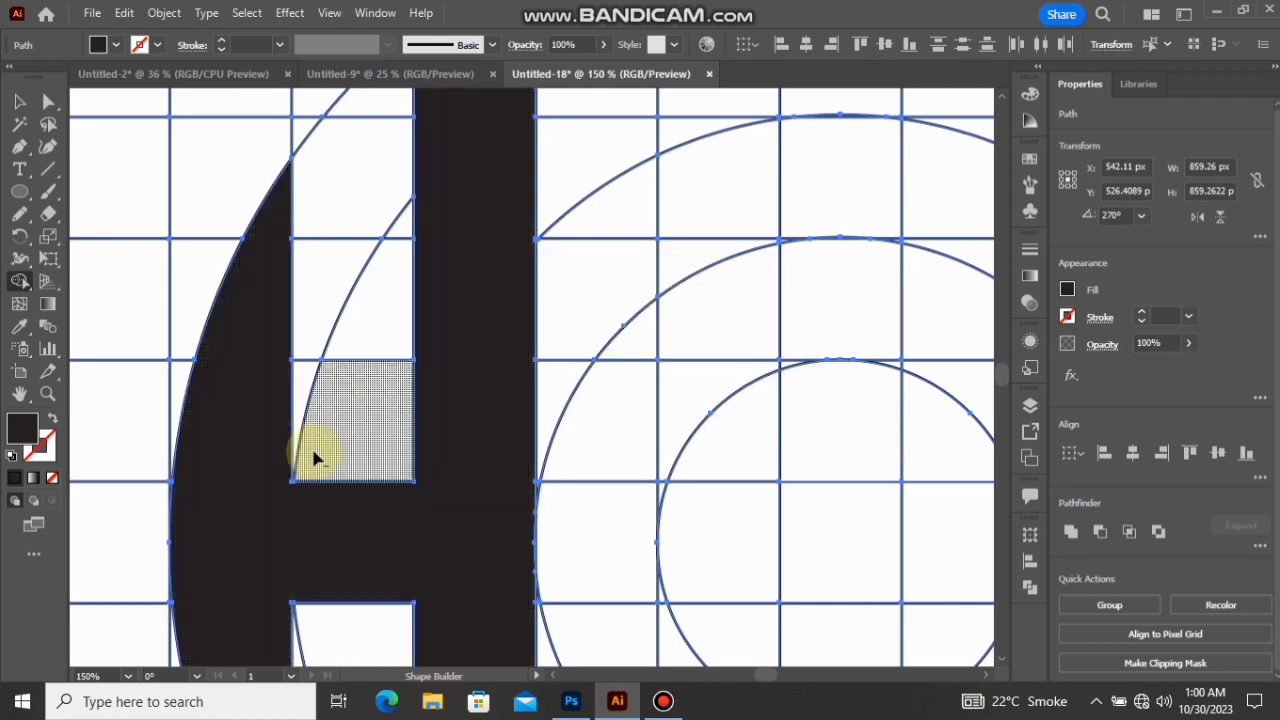
Merge the grid cells across the outer circle's three central columns into a black S shape with Shape Builder.
{"action": "scroll", "coordinate": [300, 449], "scroll_direction": "down", "scroll_amount": 3}
{"action": "scroll", "coordinate": [397, 433], "scroll_direction": "down", "scroll_amount": 1}
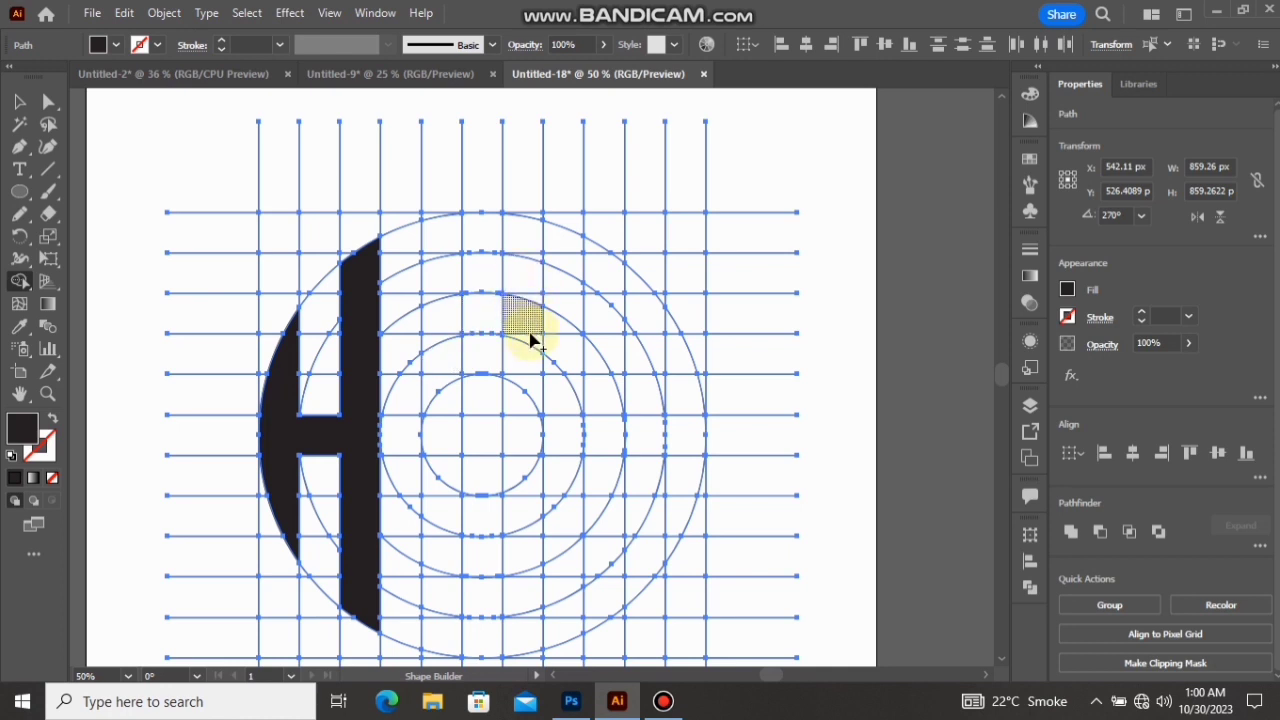
{"action": "mouse_move", "coordinate": [524, 358]}
{"action": "left_mouse_down"}
{"action": "mouse_move", "coordinate": [520, 237]}
{"action": "mouse_move", "coordinate": [465, 238]}
{"action": "left_mouse_up"}
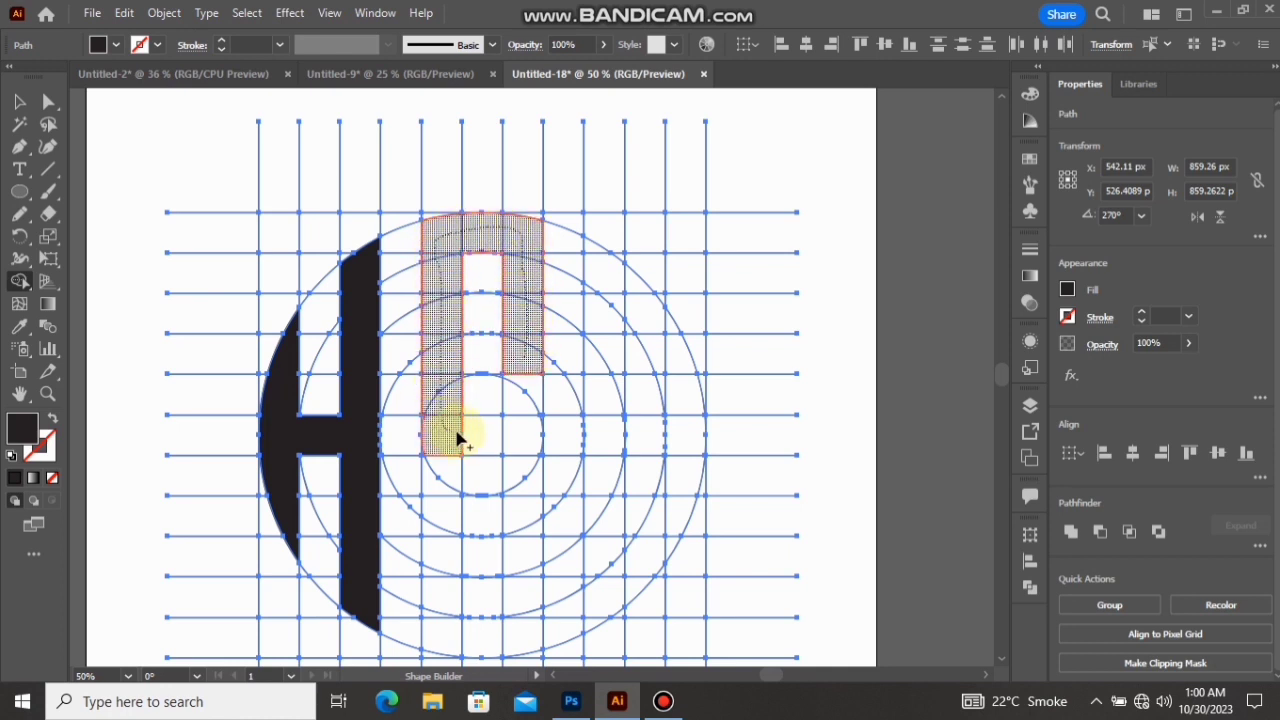
{"action": "mouse_move", "coordinate": [458, 440]}
{"action": "left_mouse_down"}
{"action": "mouse_move", "coordinate": [522, 433]}
{"action": "mouse_move", "coordinate": [520, 612]}
{"action": "left_mouse_up"}
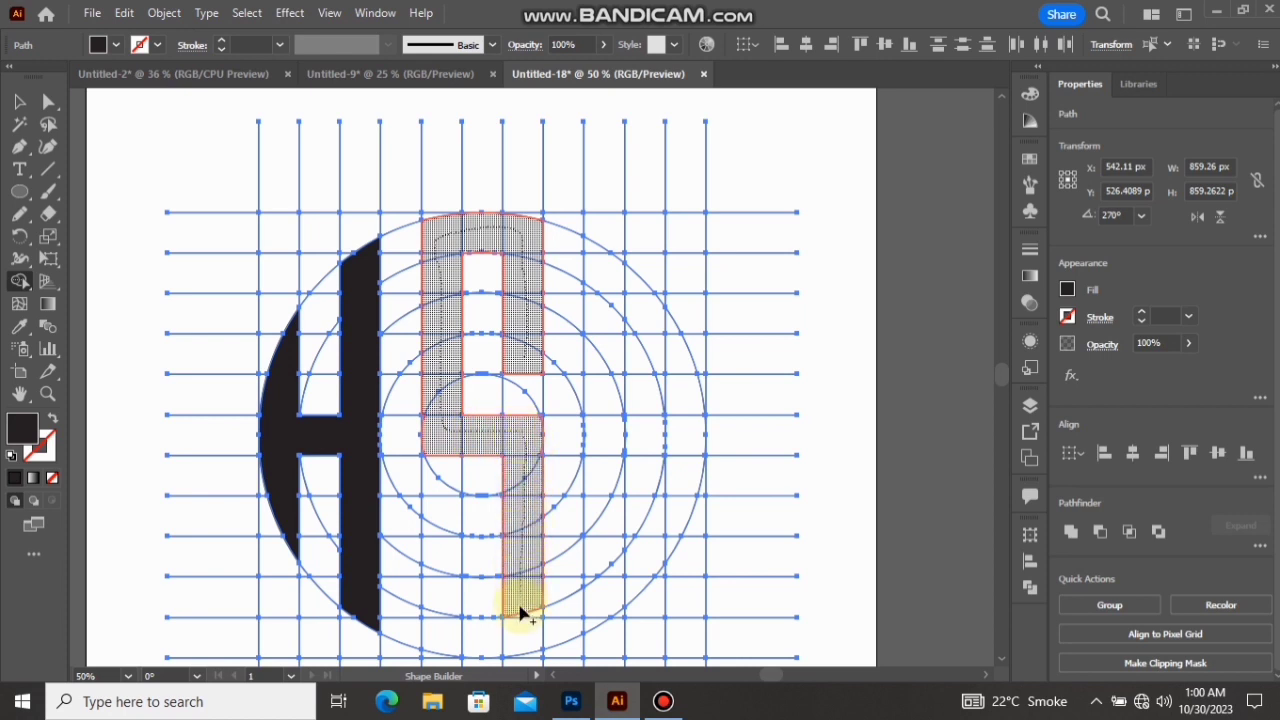
{"action": "left_click_drag", "start_coordinate": [444, 638], "coordinate": [437, 594]}
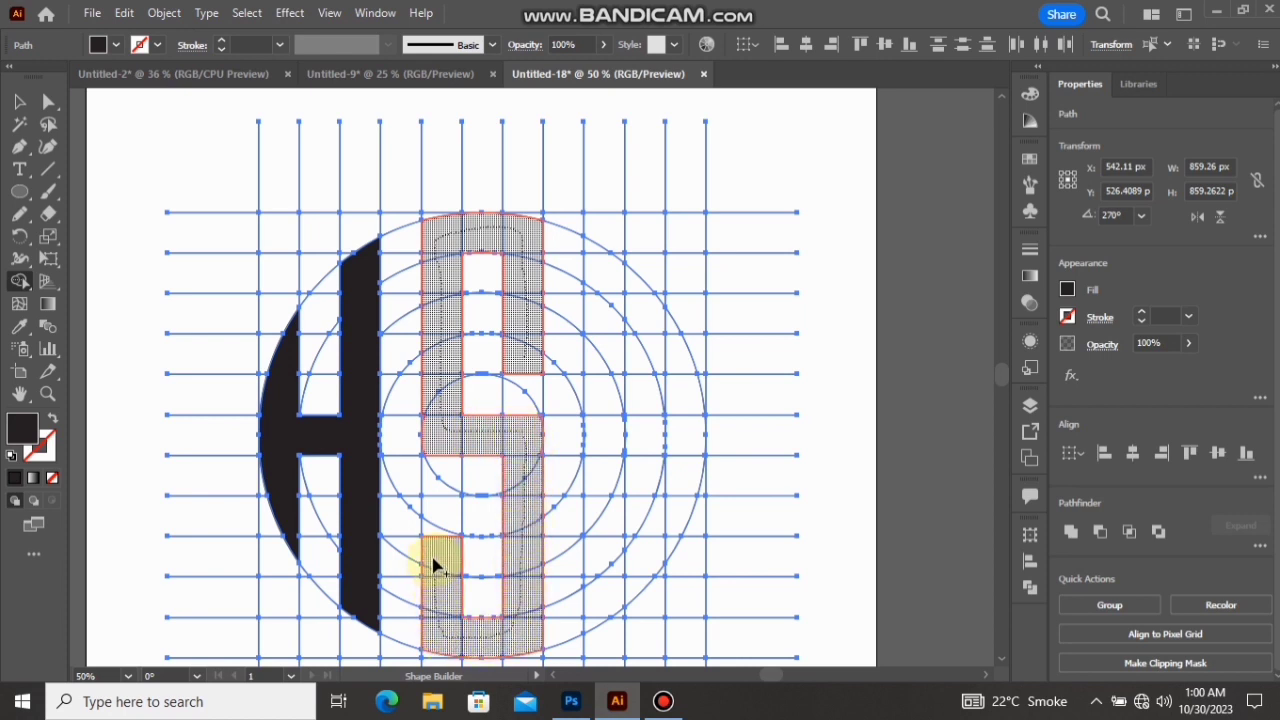
{"action": "left_click_drag", "start_coordinate": [441, 540], "coordinate": [451, 516]}
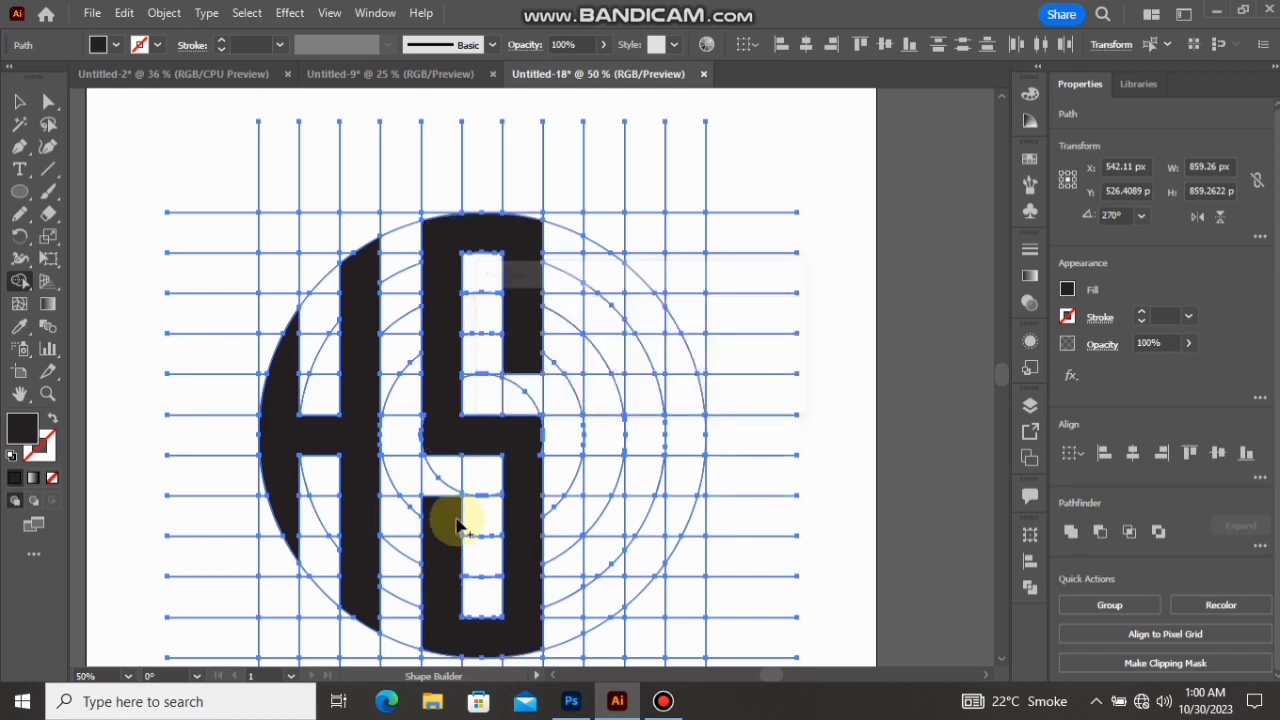
Merge the leftover curved slivers at both ends of the S's middle bar into the letter with Shape Builder.
{"action": "scroll", "coordinate": [439, 415], "scroll_direction": "up", "scroll_amount": 3}
{"action": "scroll", "coordinate": [390, 445], "scroll_direction": "up", "scroll_amount": 2}
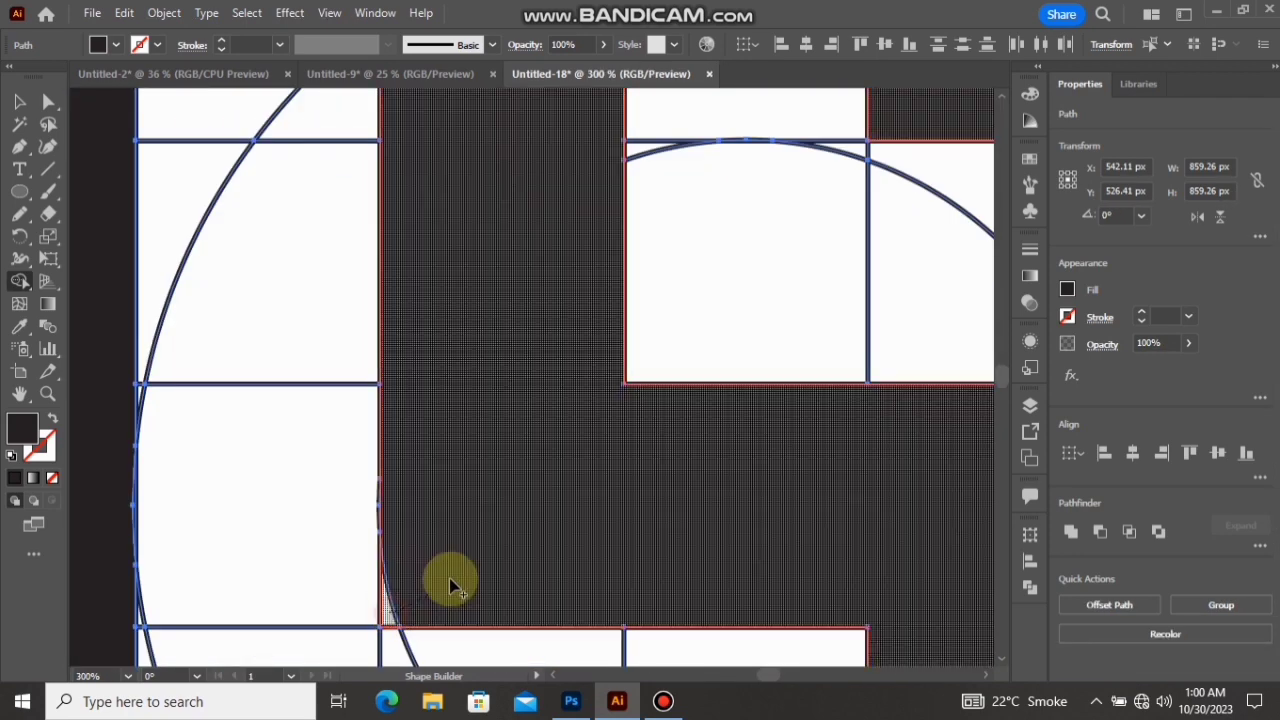
{"action": "scroll", "coordinate": [449, 578], "scroll_direction": "down", "scroll_amount": 4}
{"action": "scroll", "coordinate": [565, 532], "scroll_direction": "up", "scroll_amount": 2}
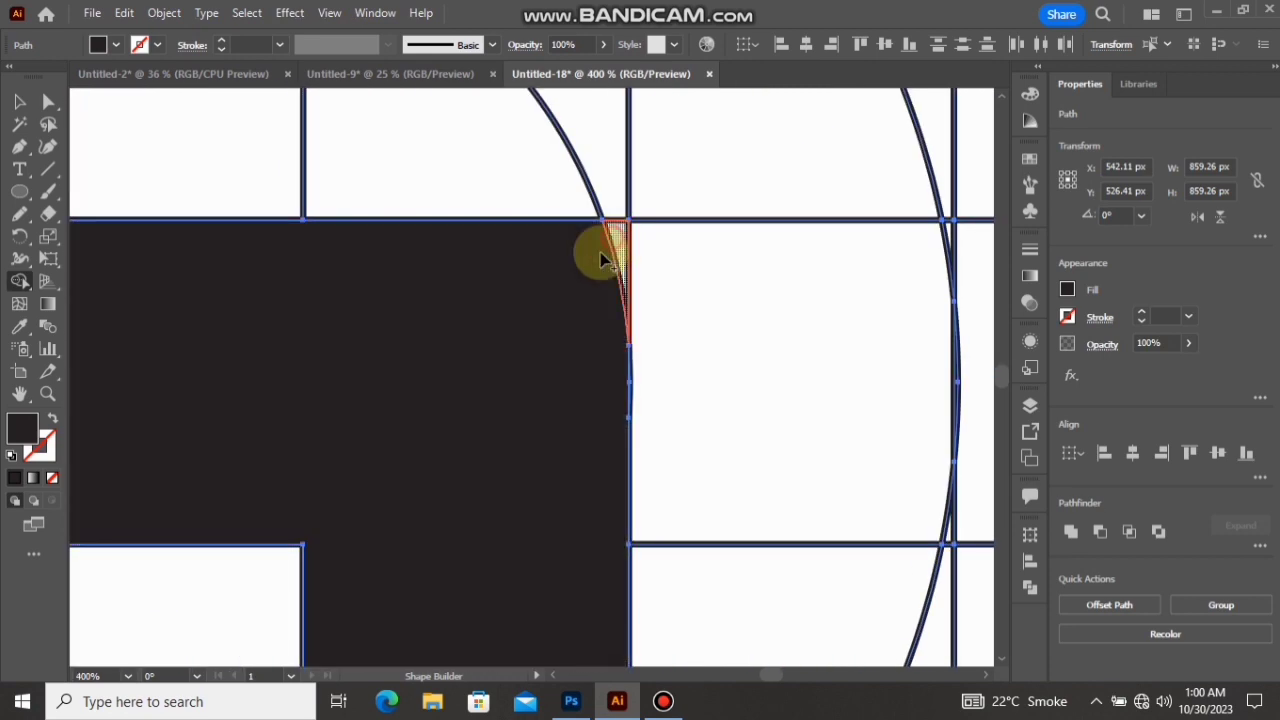
{"action": "left_click", "coordinate": [600, 255]}
{"action": "scroll", "coordinate": [570, 275], "scroll_direction": "down", "scroll_amount": 5}
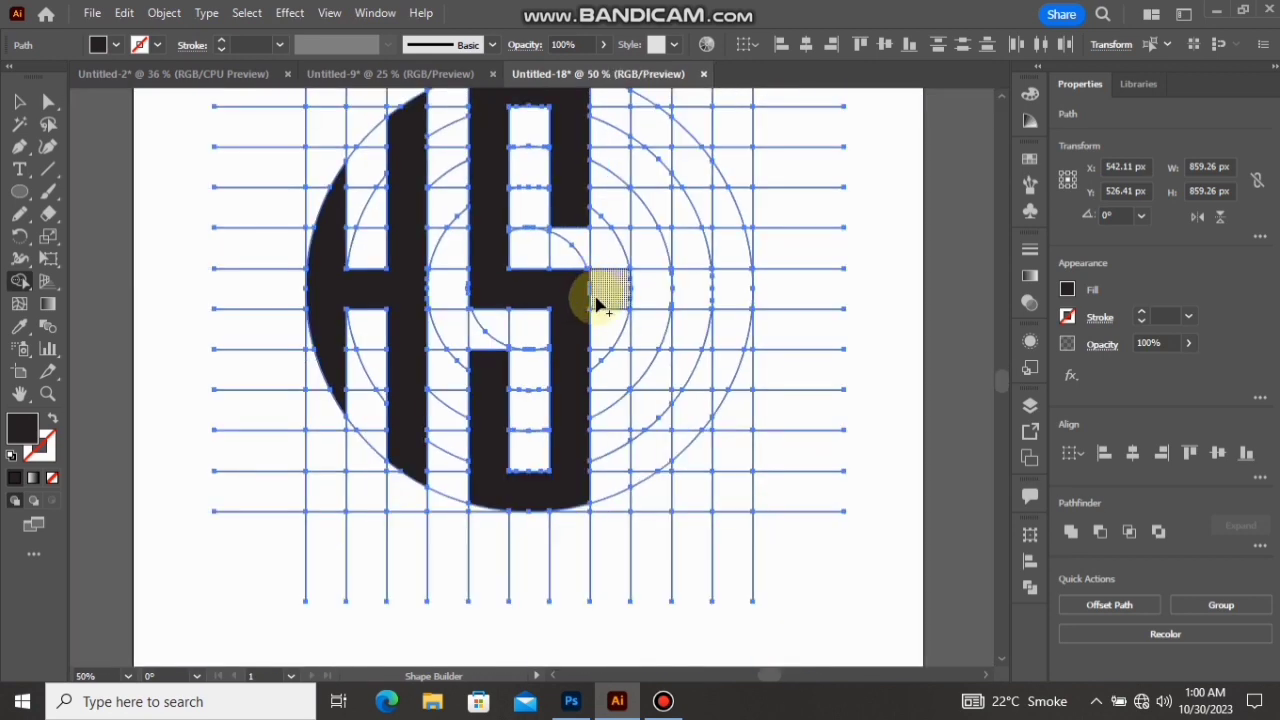
Merge the vertical column and outer ring cells beside the S into a black C shape, leaving the middle row of the ring open.
{"action": "key", "text": "space"}
{"action": "left_click_drag", "start_coordinate": [505, 363], "coordinate": [491, 491]}
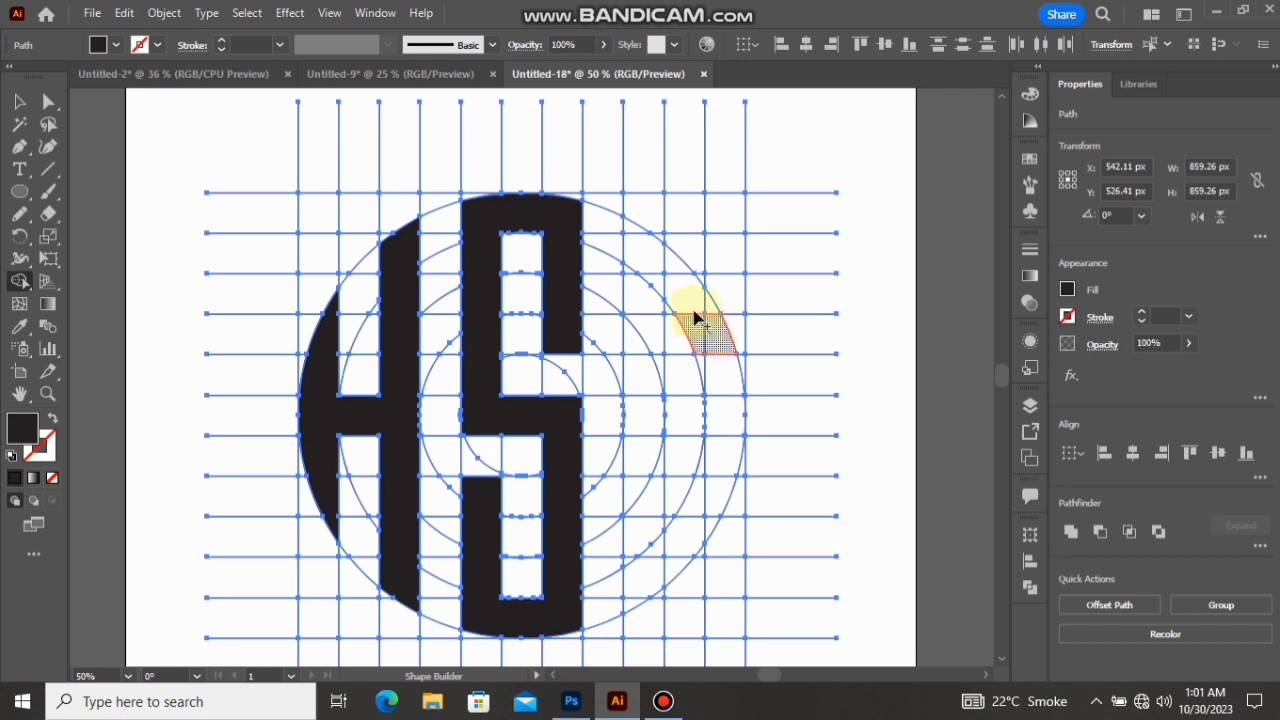
{"action": "mouse_move", "coordinate": [681, 289]}
{"action": "left_mouse_down"}
{"action": "mouse_move", "coordinate": [632, 235]}
{"action": "mouse_move", "coordinate": [637, 267]}
{"action": "mouse_move", "coordinate": [659, 285]}
{"action": "mouse_move", "coordinate": [630, 267]}
{"action": "mouse_move", "coordinate": [640, 408]}
{"action": "mouse_move", "coordinate": [656, 352]}
{"action": "mouse_move", "coordinate": [641, 575]}
{"action": "left_mouse_up"}
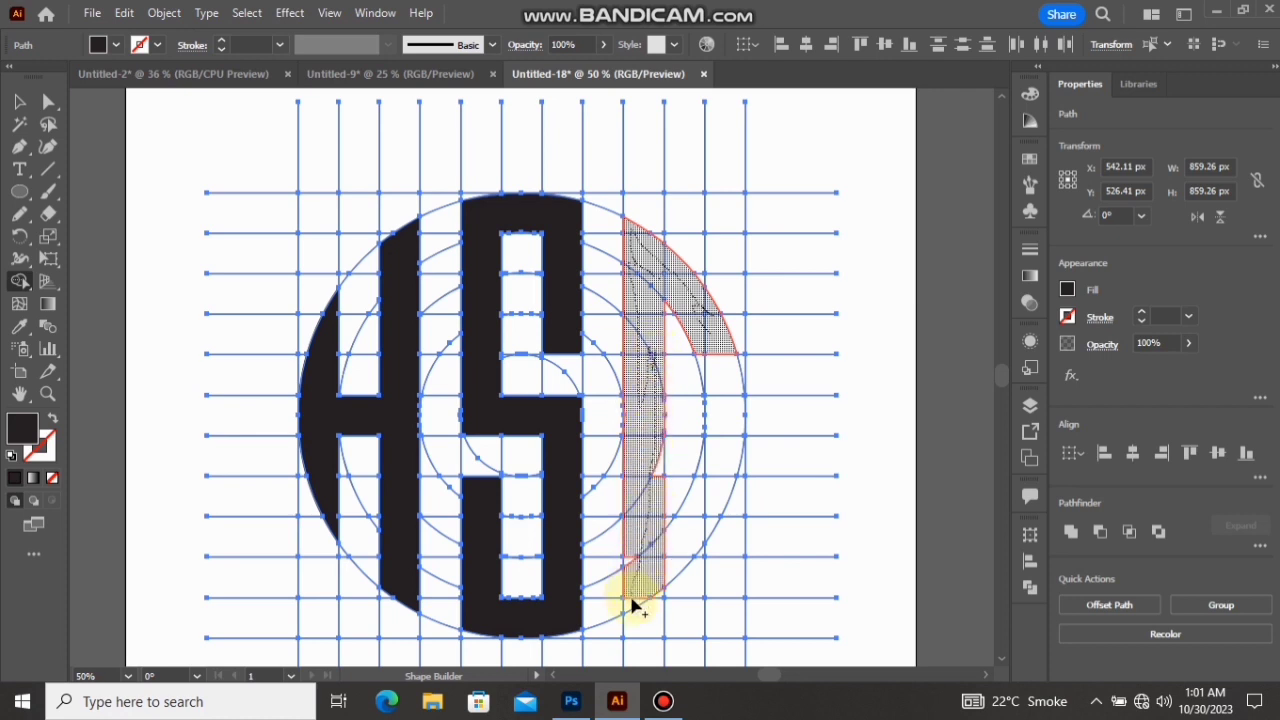
{"action": "mouse_move", "coordinate": [657, 492]}
{"action": "left_mouse_down"}
{"action": "mouse_move", "coordinate": [650, 571]}
{"action": "mouse_move", "coordinate": [714, 510]}
{"action": "left_mouse_up"}
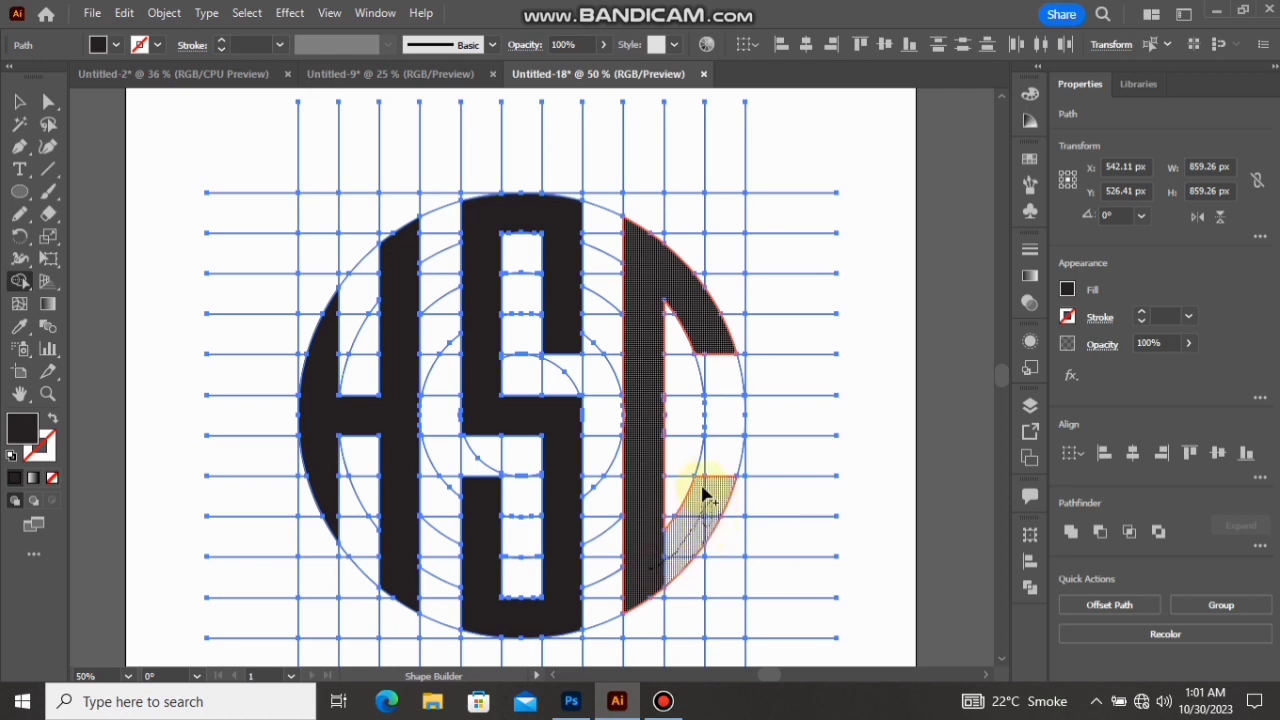
{"action": "left_click_drag", "start_coordinate": [712, 457], "coordinate": [712, 458]}
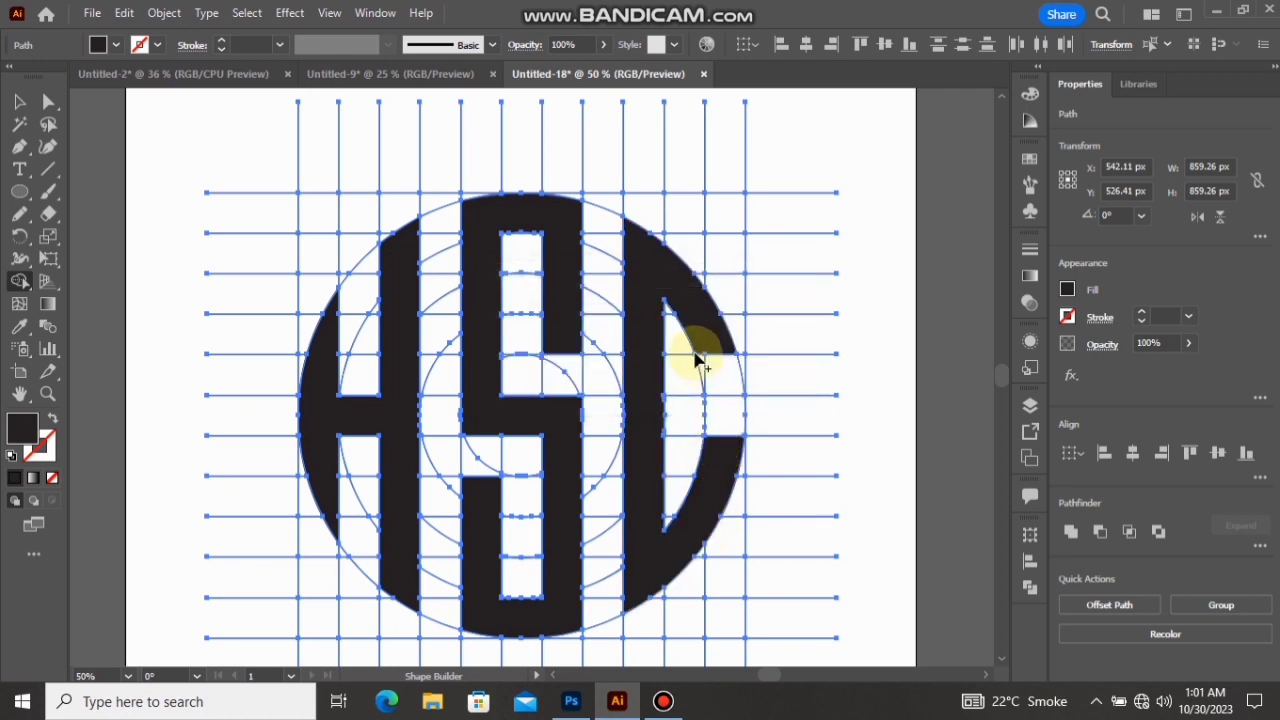
{"action": "mouse_move", "coordinate": [692, 342]}
{"action": "left_mouse_down"}
{"action": "mouse_move", "coordinate": [719, 371]}
{"action": "mouse_move", "coordinate": [706, 360]}
{"action": "left_mouse_up"}
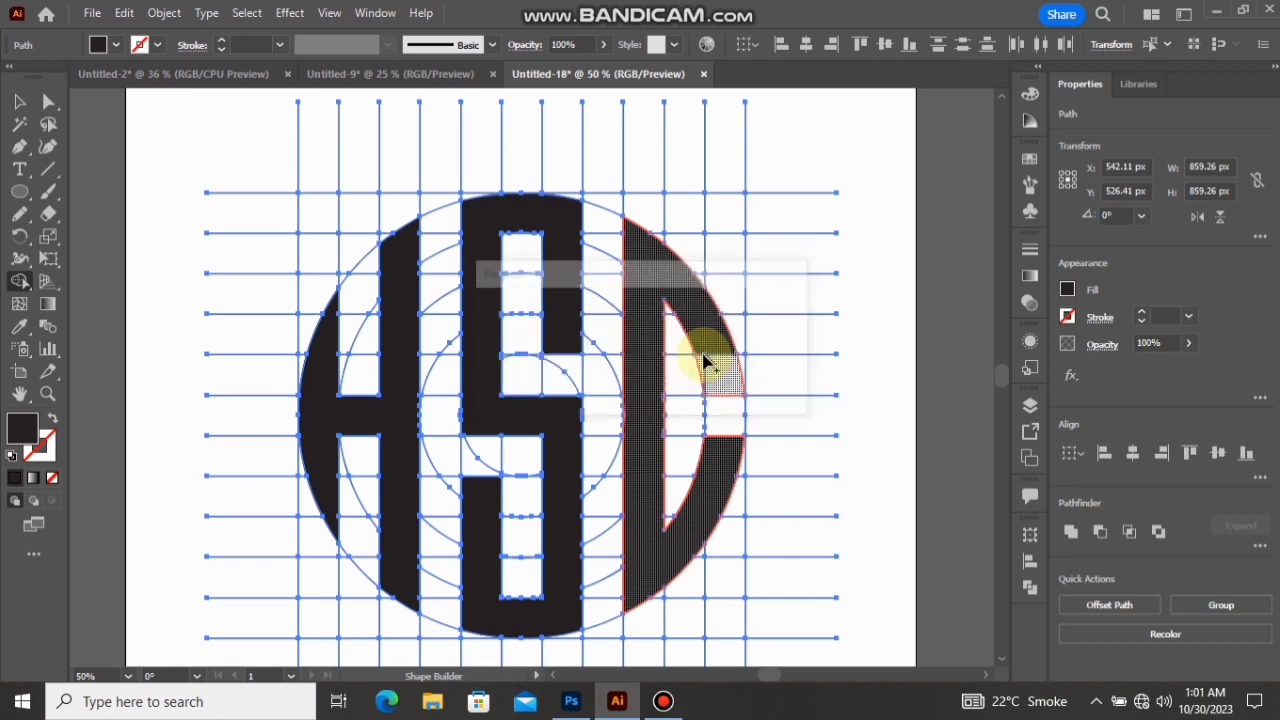
{"action": "scroll", "coordinate": [660, 410], "scroll_direction": "up", "scroll_amount": 3}
{"action": "scroll", "coordinate": [664, 420], "scroll_direction": "up", "scroll_amount": 2}
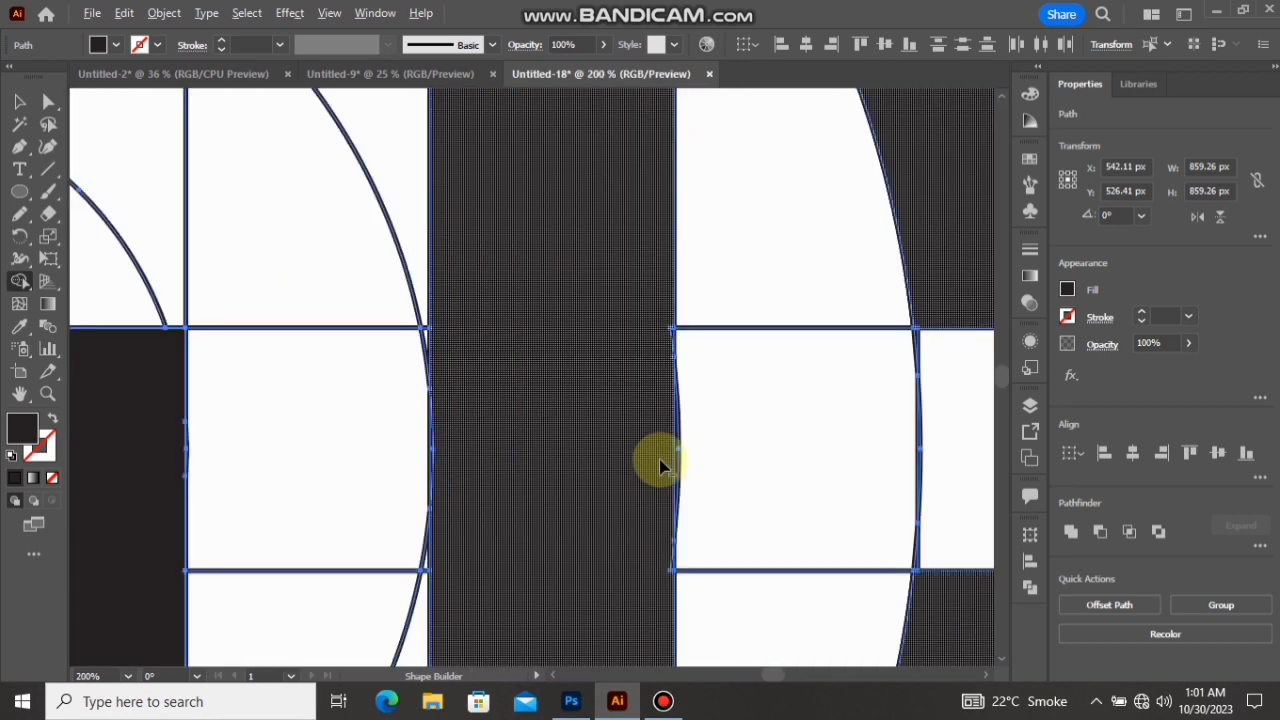
{"action": "scroll", "coordinate": [567, 455], "scroll_direction": "down", "scroll_amount": 4}
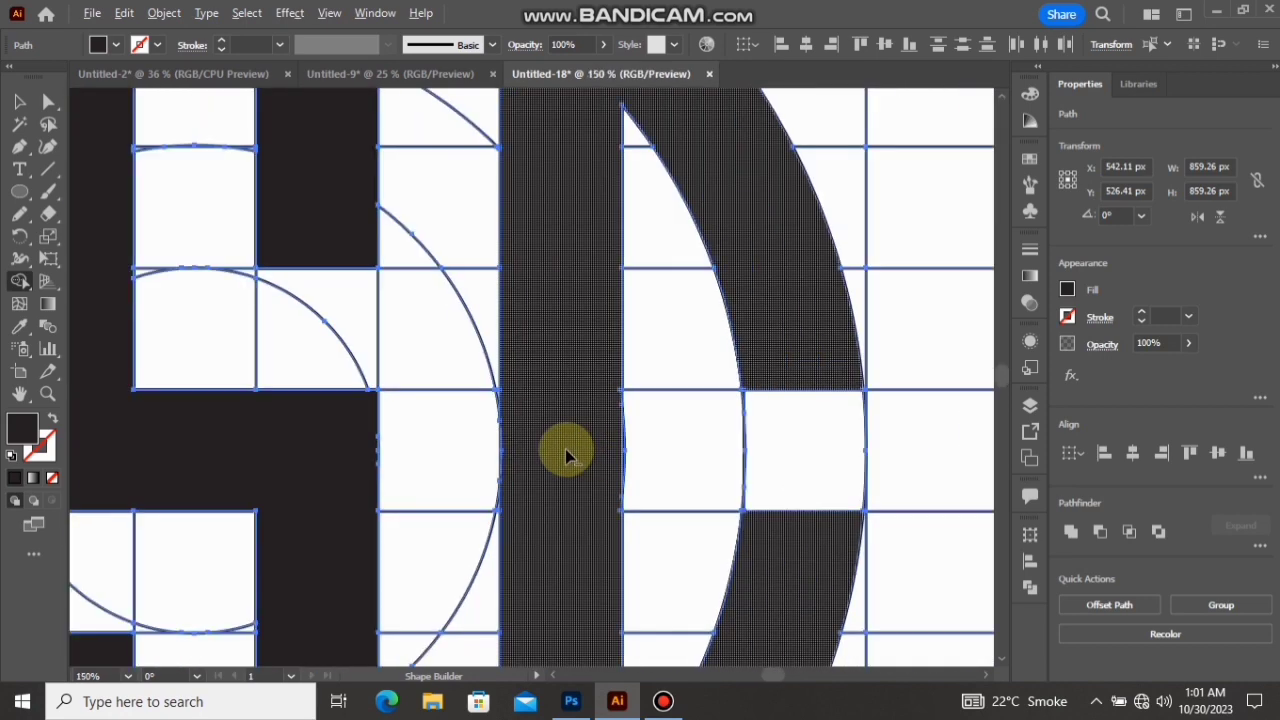
{"action": "scroll", "coordinate": [732, 450], "scroll_direction": "down", "scroll_amount": 2}
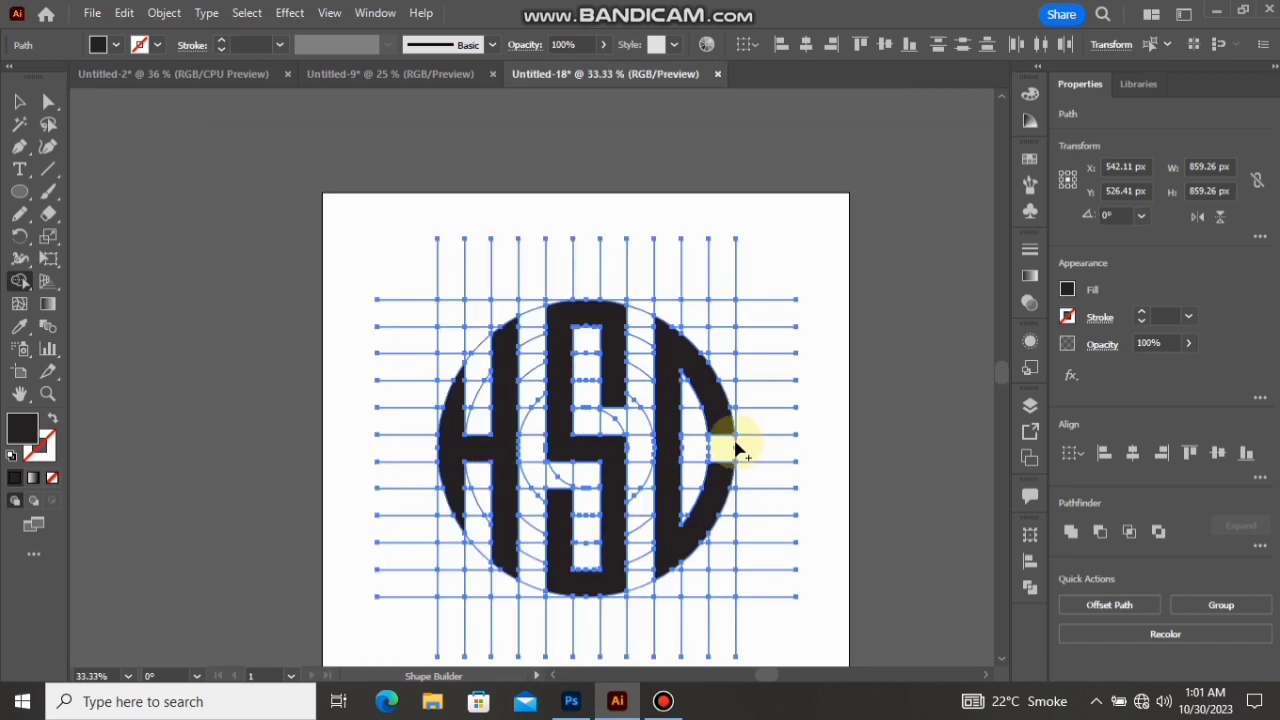
Select the black H, S and C shapes and cut them out of the construction grid.
{"action": "left_click", "coordinate": [20, 102]}
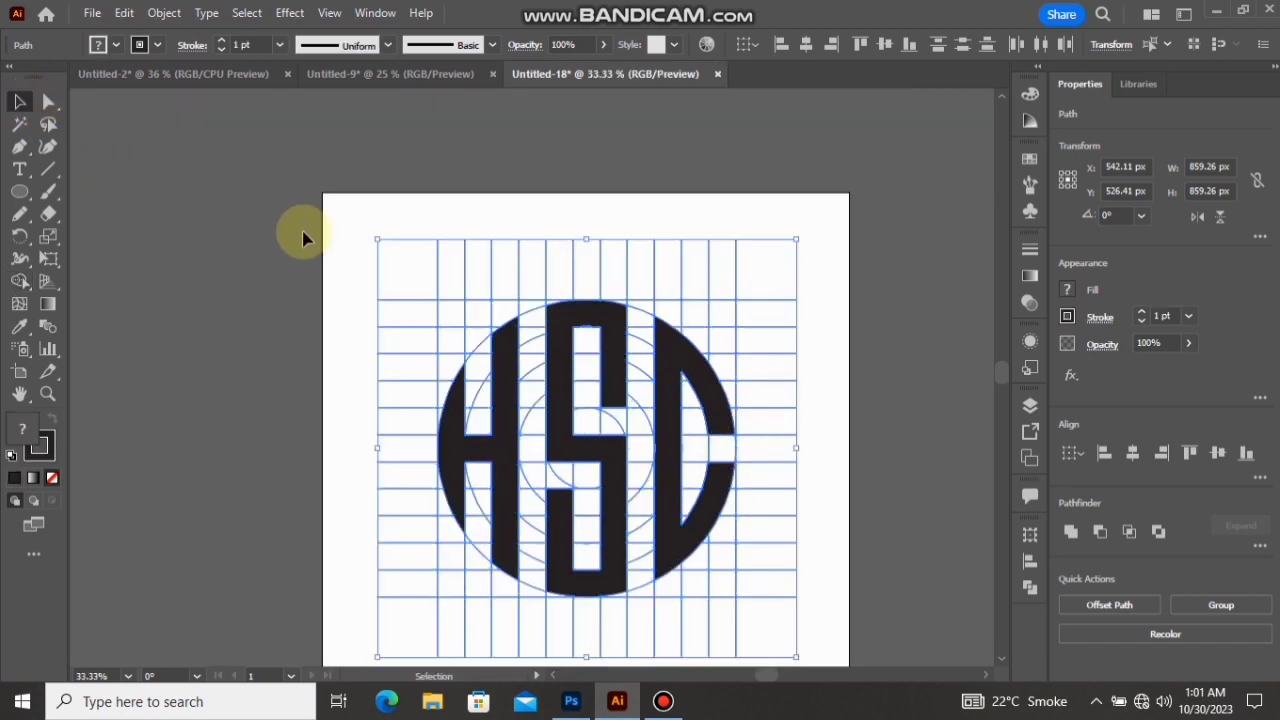
{"action": "left_click", "coordinate": [371, 266]}
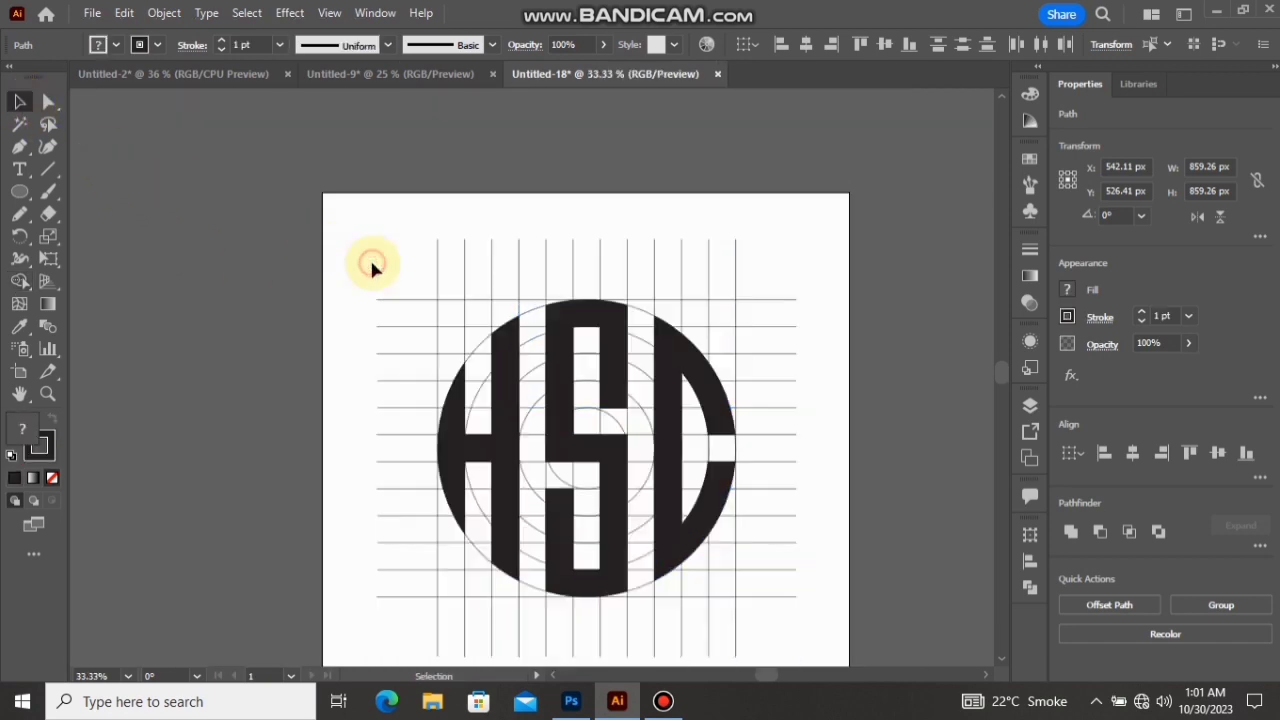
{"action": "left_click", "coordinate": [572, 416]}
{"action": "left_click", "coordinate": [518, 440], "text": "shift"}
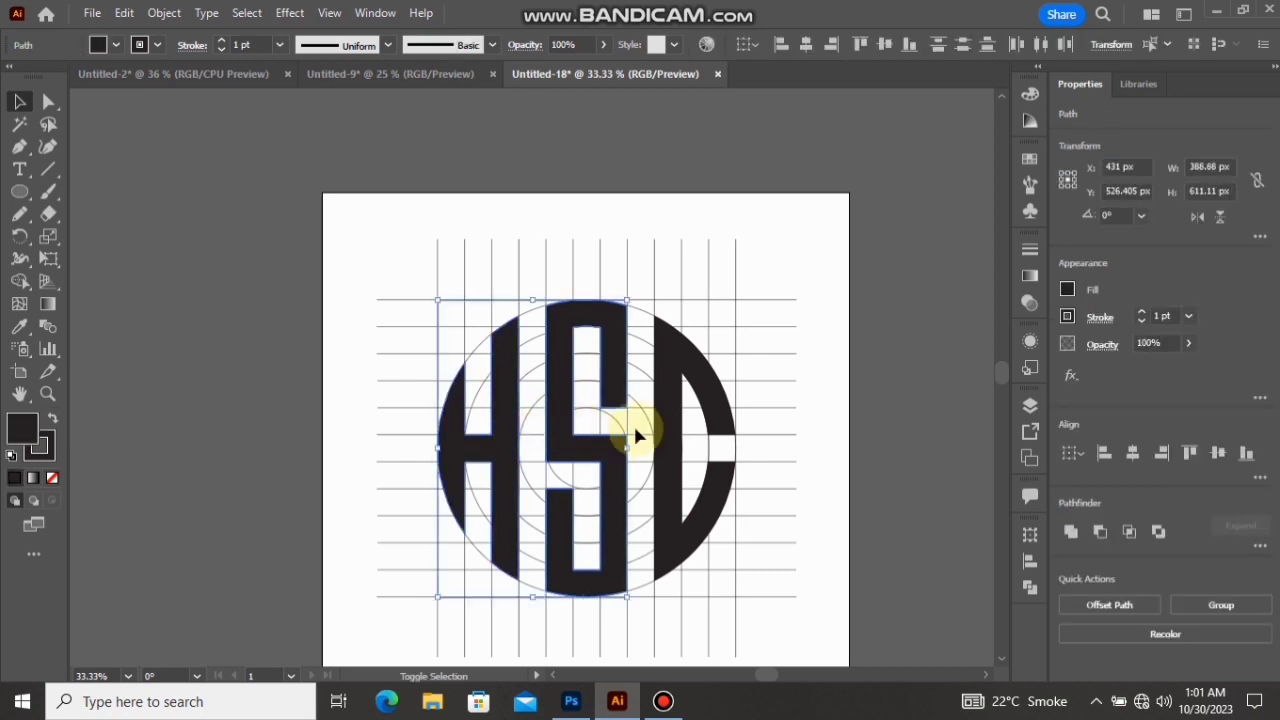
{"action": "key", "text": "Delete"}
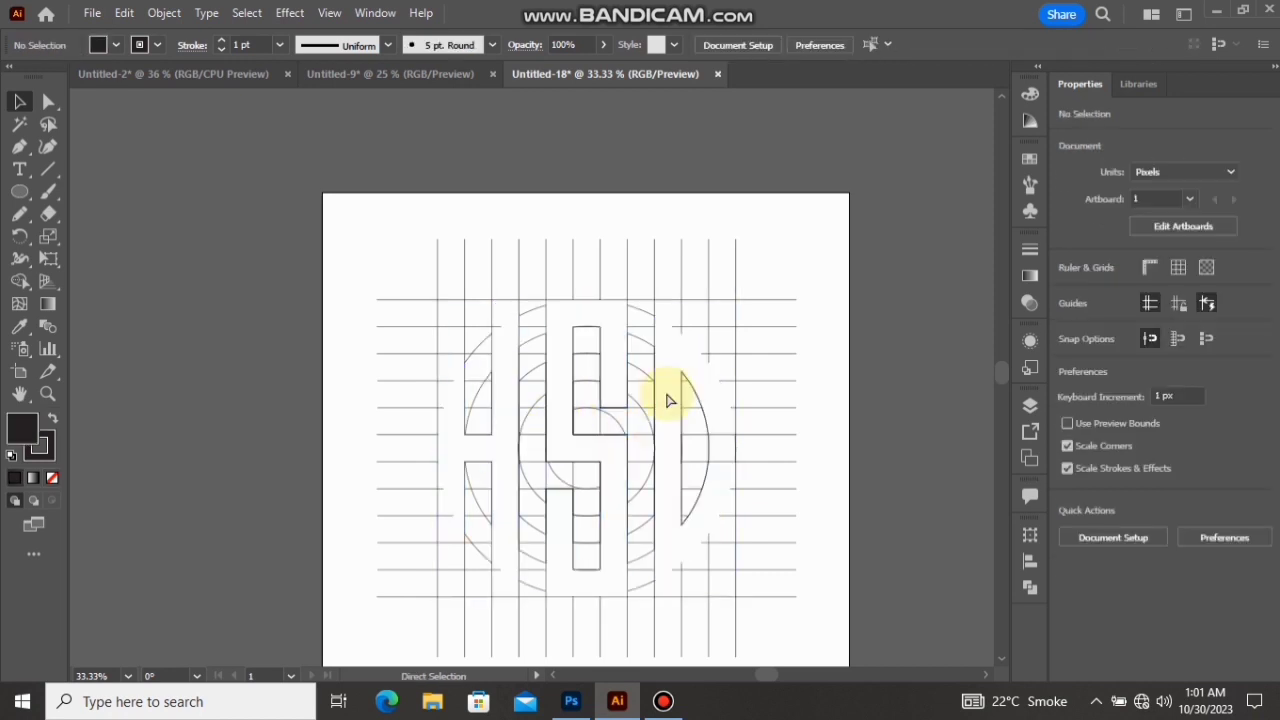
Delete all remaining grid lines and circles, and paste the three letters onto the empty artboard.
{"action": "key", "text": "ctrl+a"}
{"action": "key", "text": "Delete"}
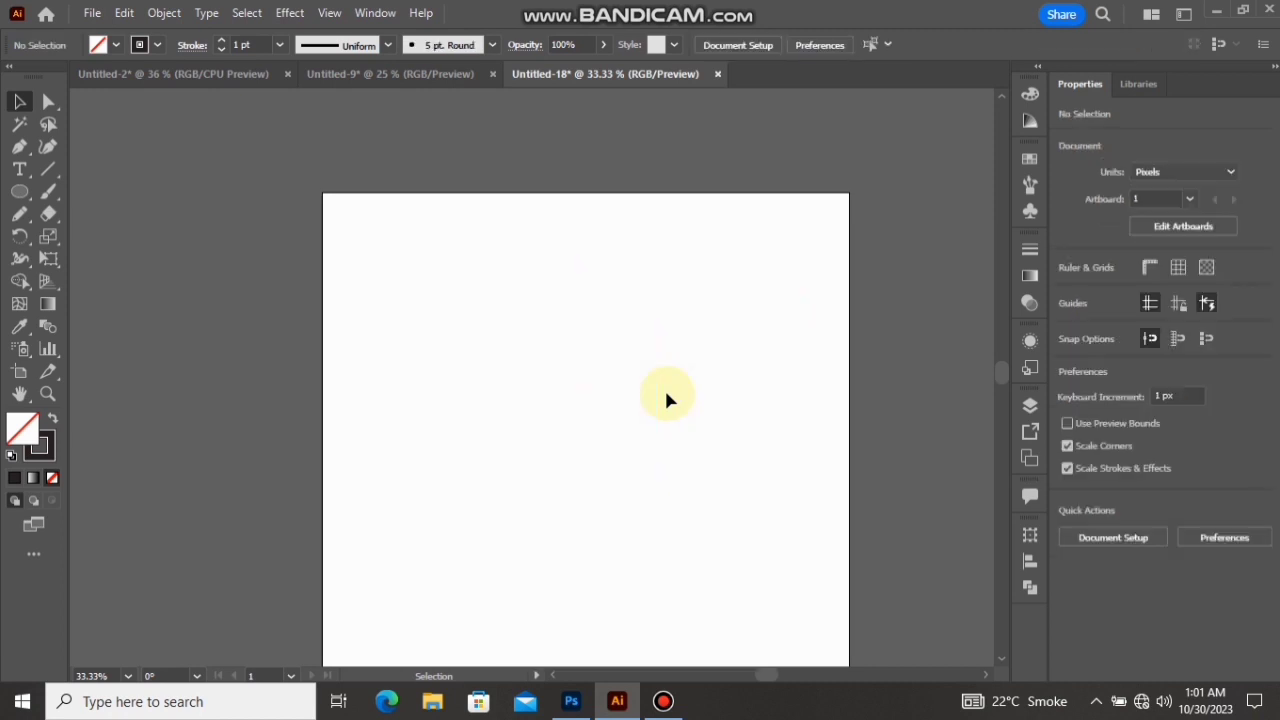
{"action": "key", "text": "ctrl+0"}
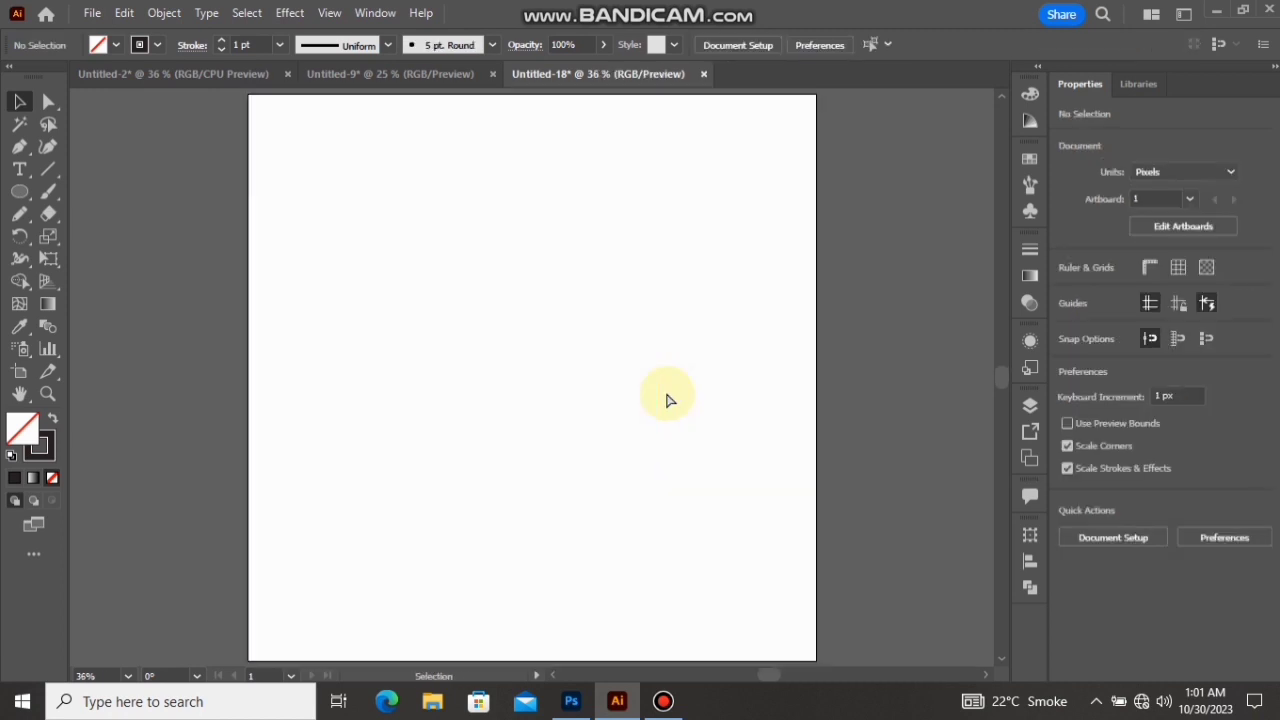
{"action": "key", "text": "ctrl+v"}
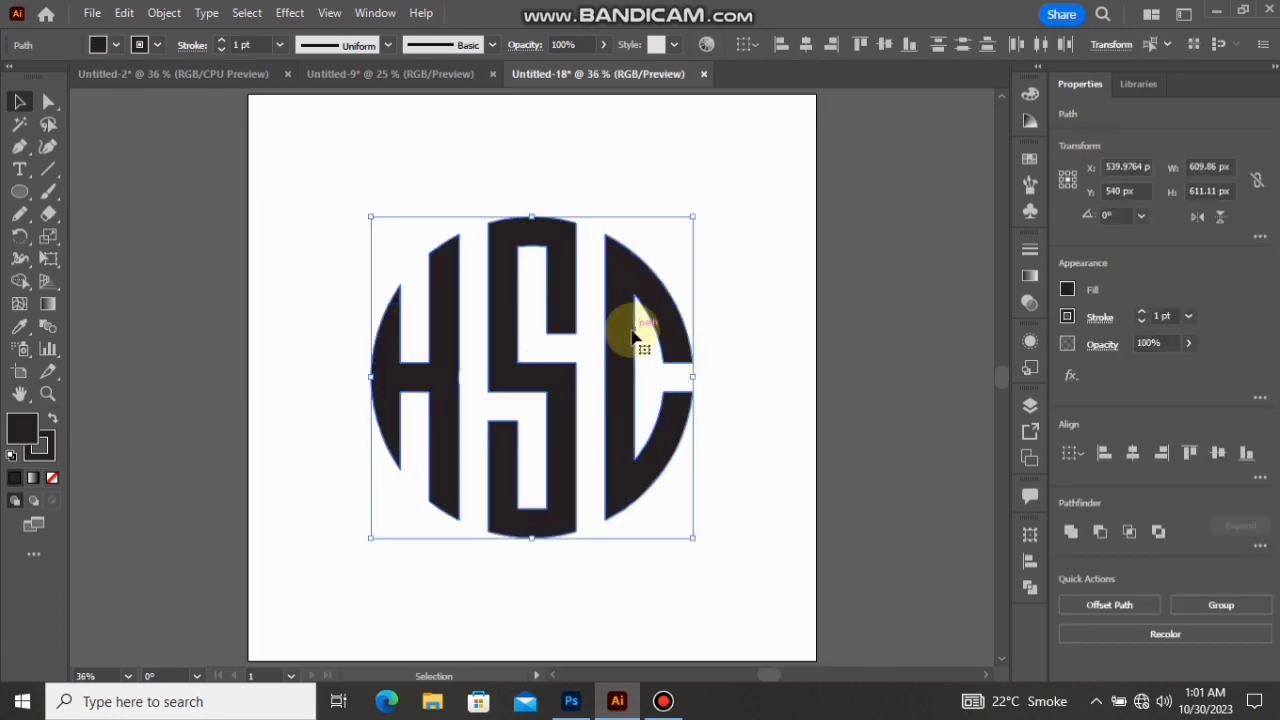
Group the three pasted letters and centre the group on the artboard.
{"action": "right_click", "coordinate": [632, 340]}
{"action": "left_click", "coordinate": [677, 408]}
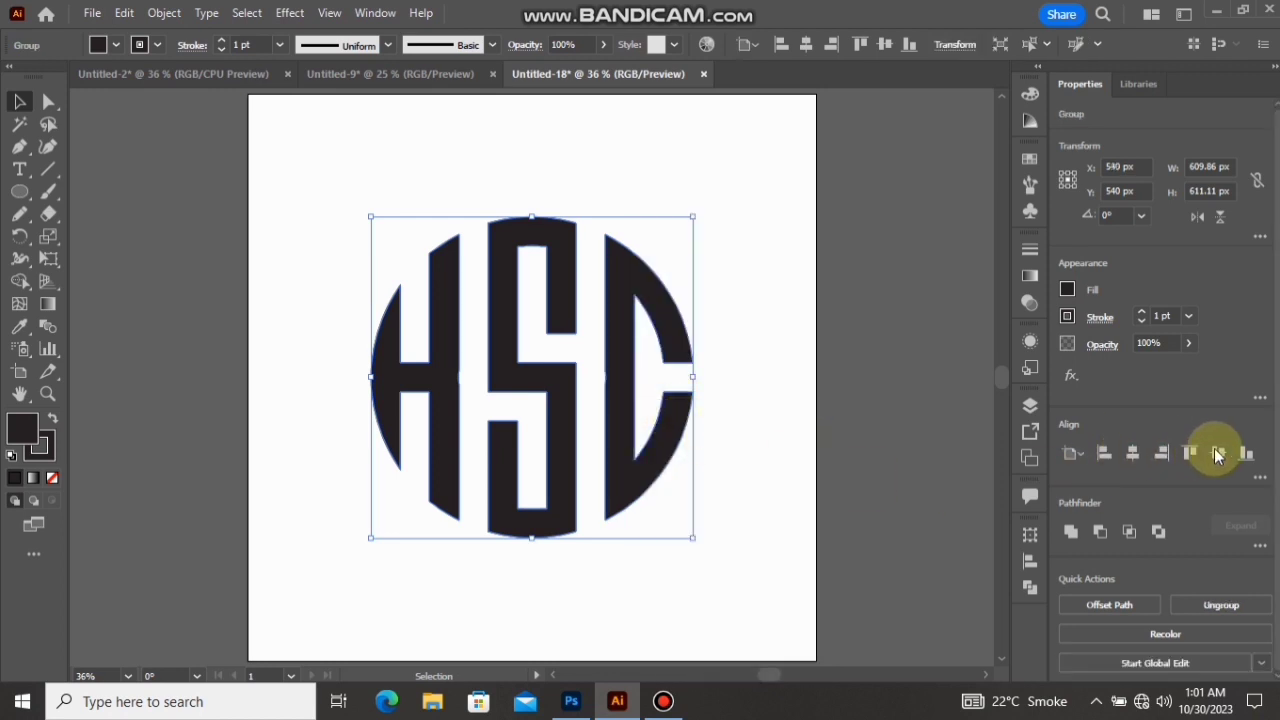
{"action": "left_click", "coordinate": [734, 335]}
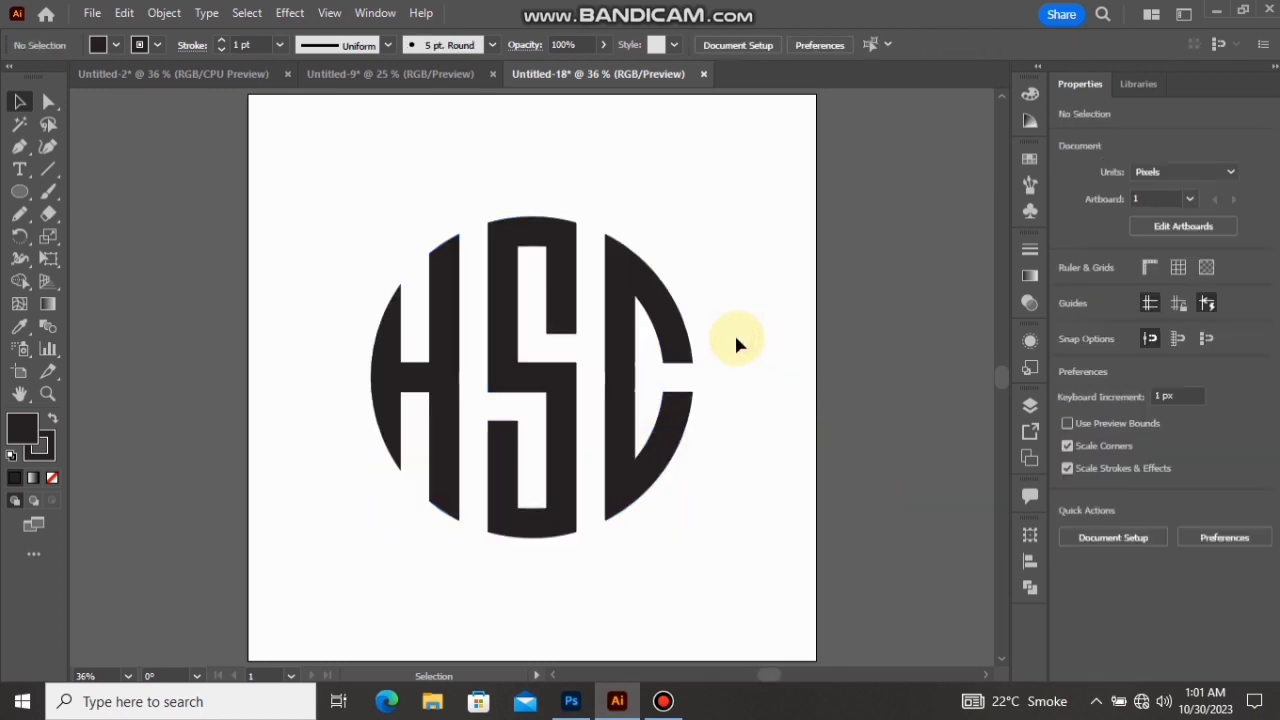
Draw a 1080 by 1080 px rectangle covering the whole artboard.
{"action": "left_click_drag", "start_coordinate": [22, 188], "coordinate": [89, 184]}
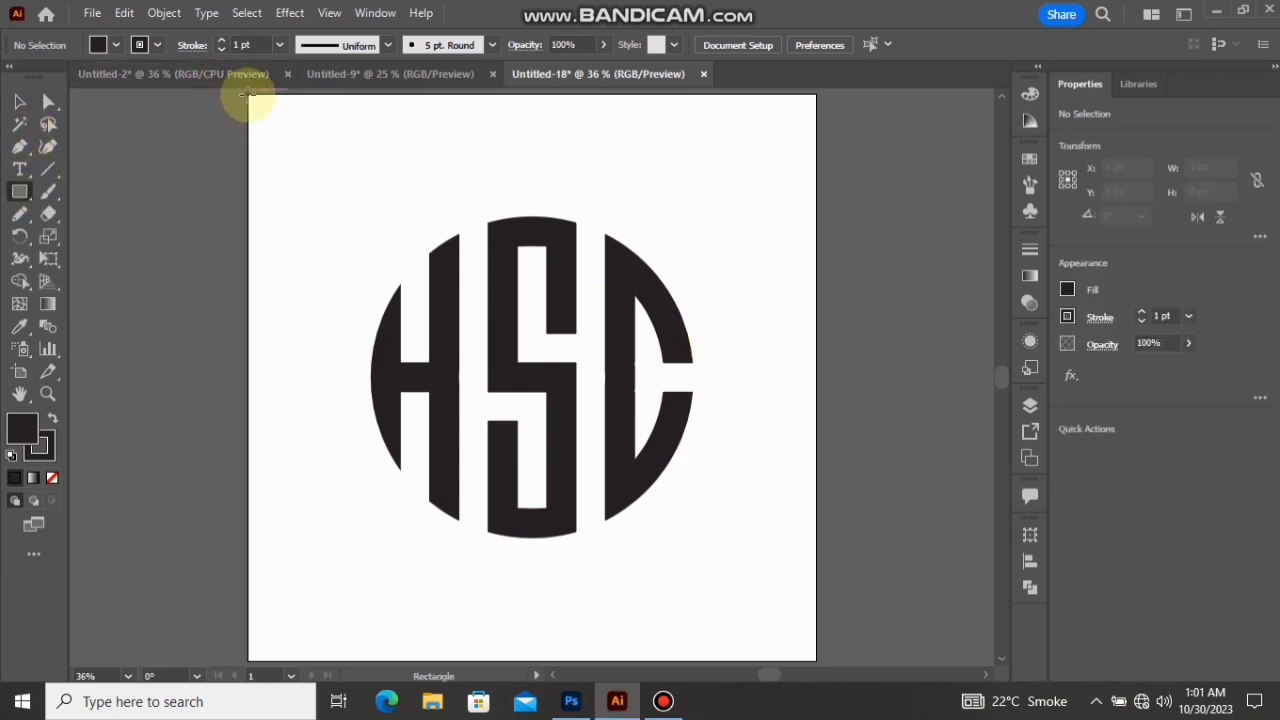
{"action": "left_click_drag", "start_coordinate": [248, 95], "coordinate": [816, 659]}
{"action": "left_click", "coordinate": [20, 102]}
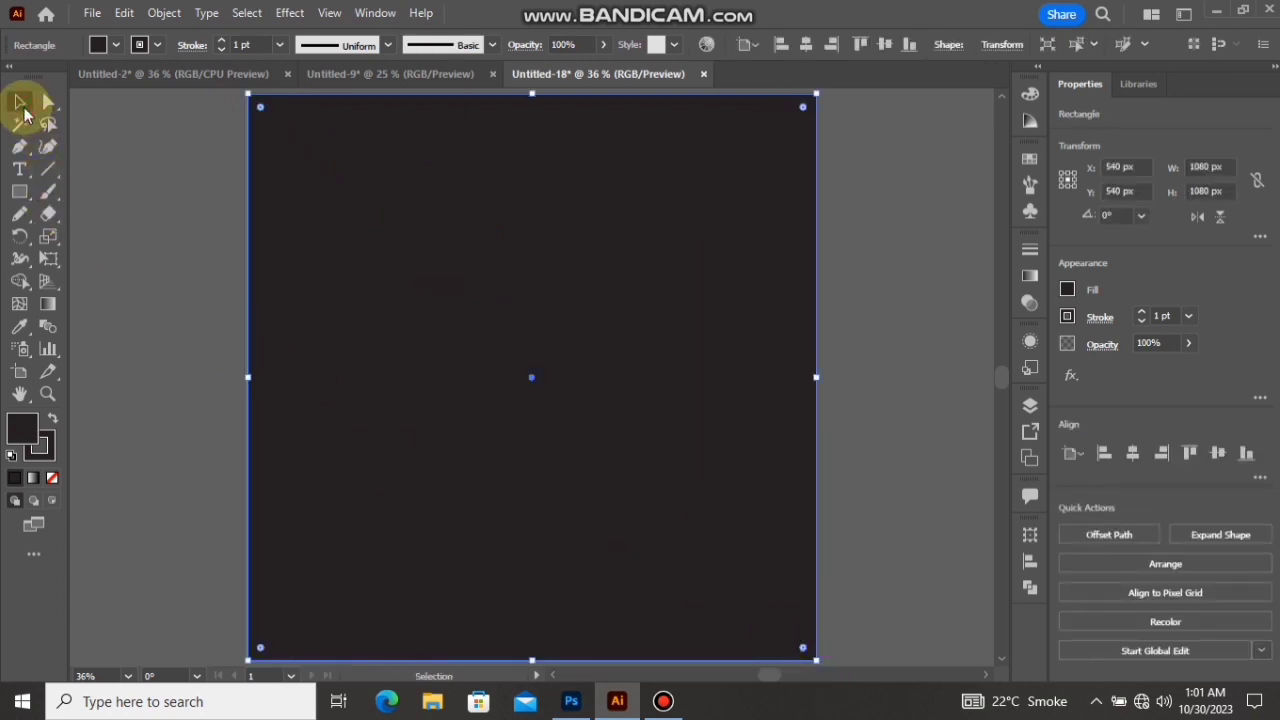
Fill the rectangle with a radial gradient running from bright red at the centre to black at the edges.
{"action": "left_click", "coordinate": [1030, 276]}
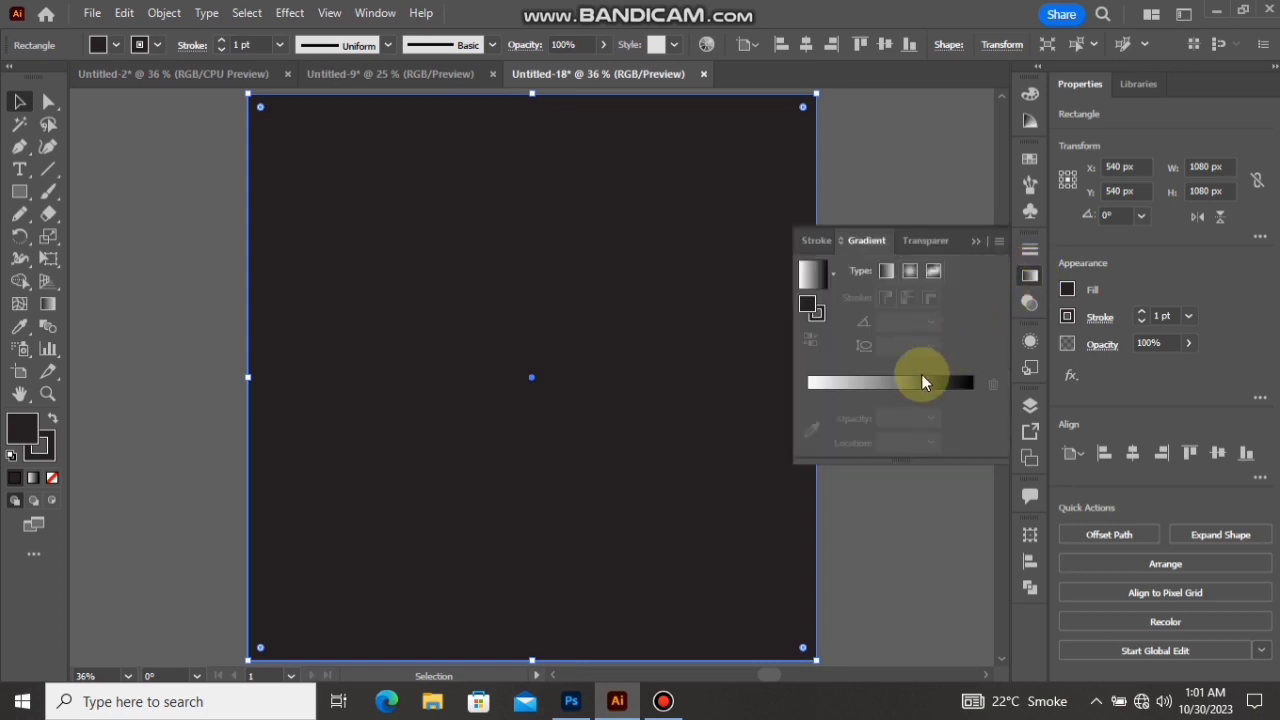
{"action": "left_click", "coordinate": [918, 380]}
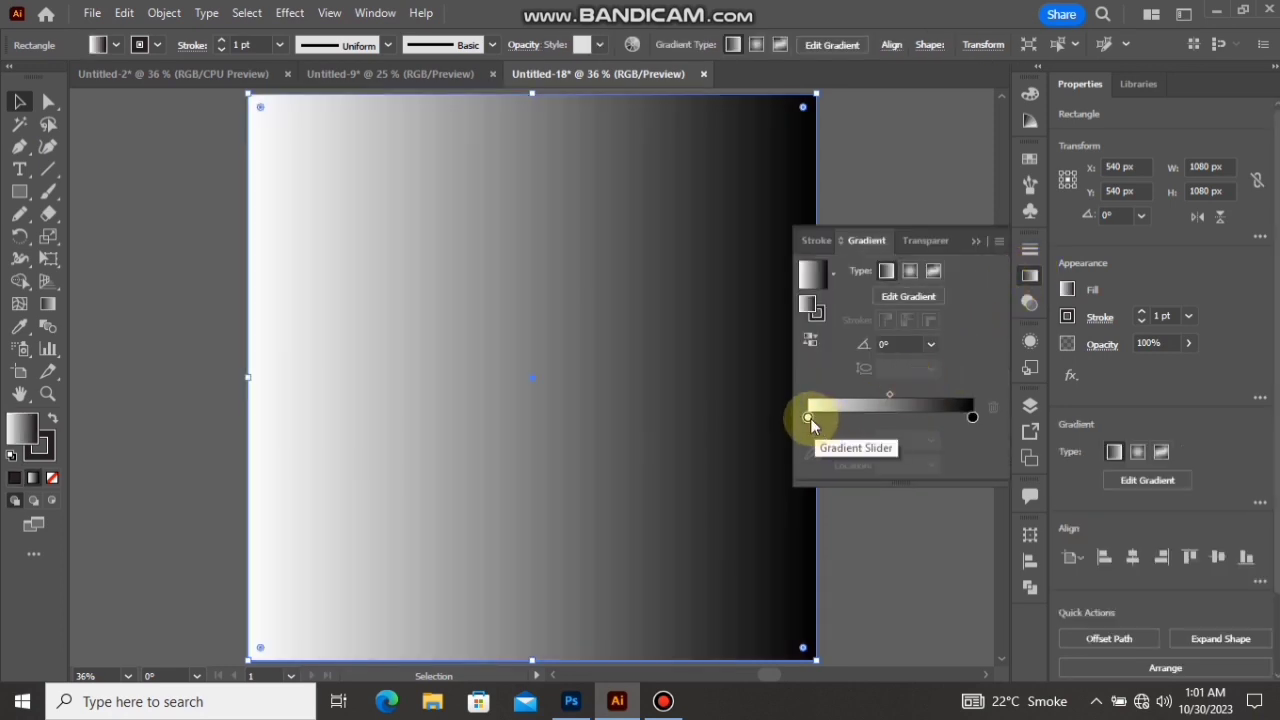
{"action": "double_click", "coordinate": [810, 418]}
{"action": "left_click_drag", "start_coordinate": [820, 520], "coordinate": [929, 523]}
{"action": "left_click", "coordinate": [979, 363]}
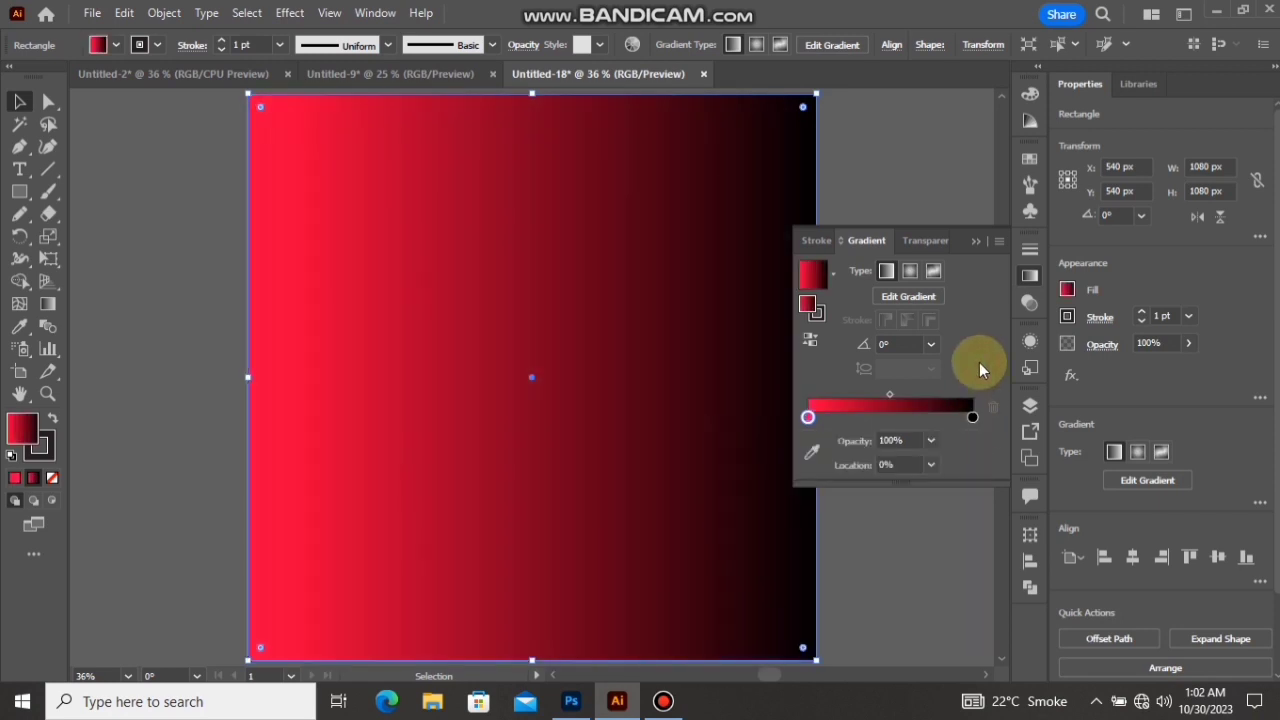
{"action": "left_click", "coordinate": [916, 274]}
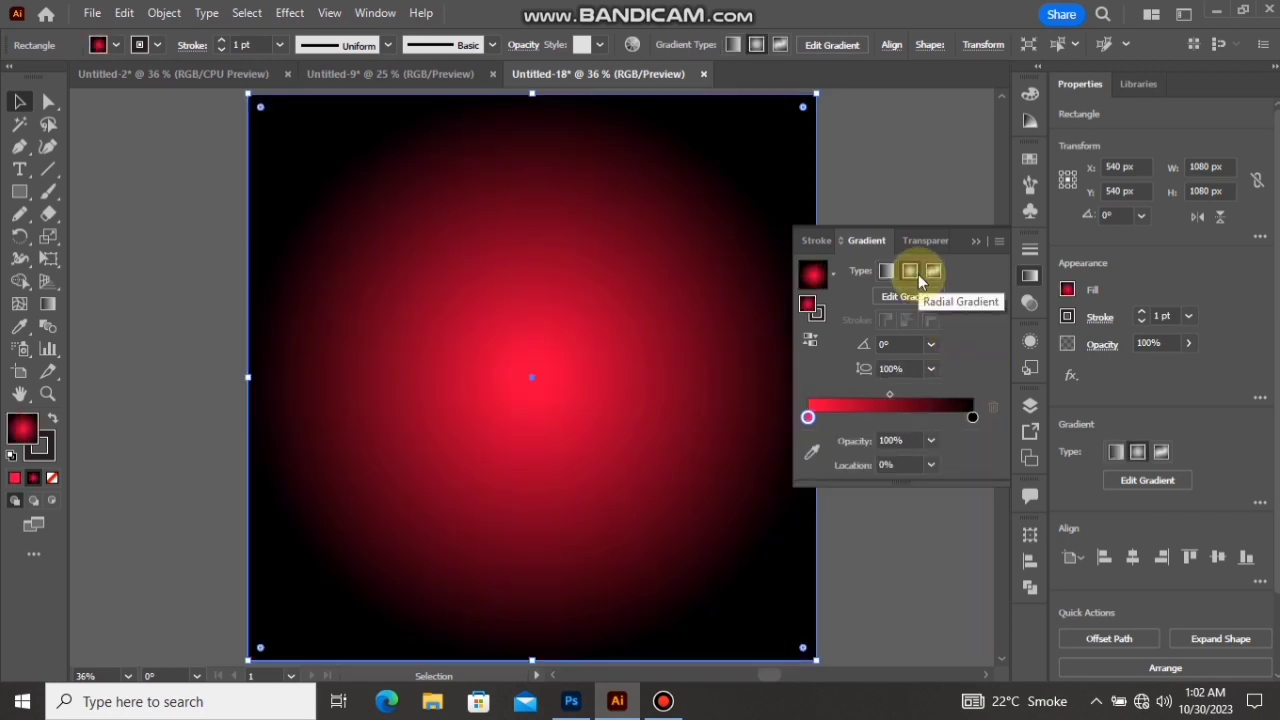
{"action": "left_click", "coordinate": [975, 242]}
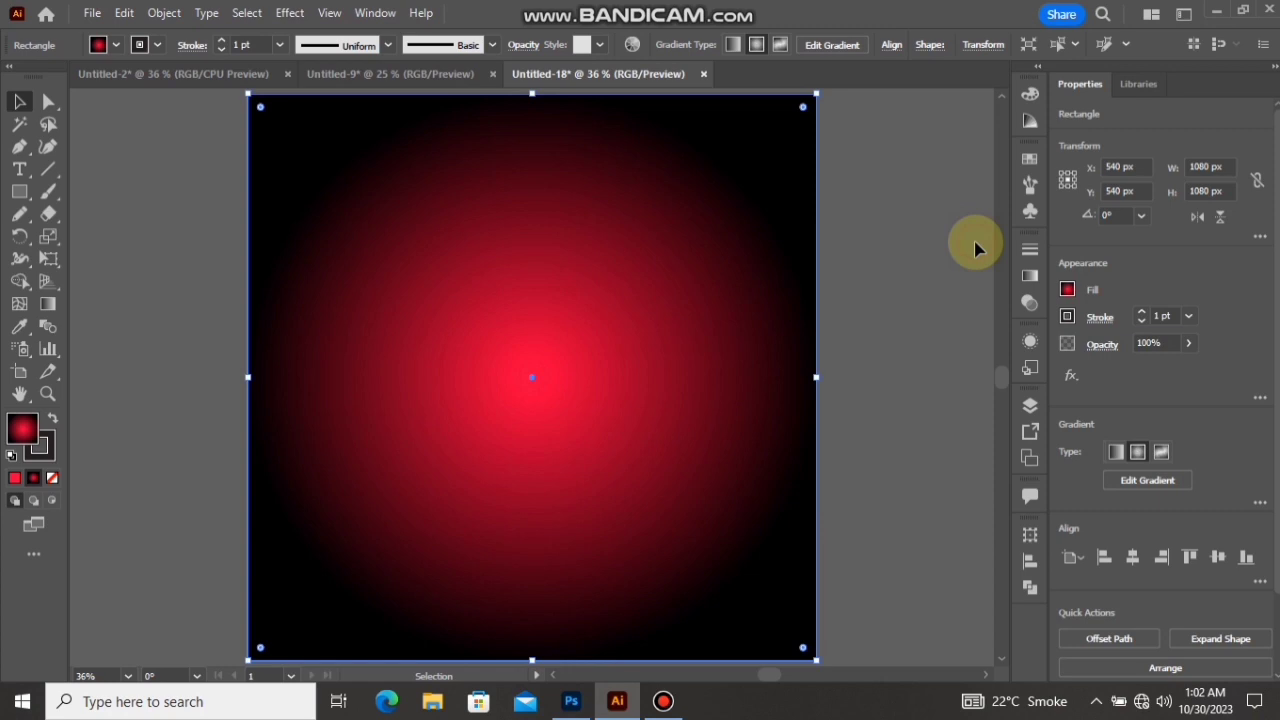
Send the gradient rectangle to the back and select the HSC letter group.
{"action": "right_click", "coordinate": [750, 352]}
{"action": "mouse_move", "coordinate": [886, 586]}
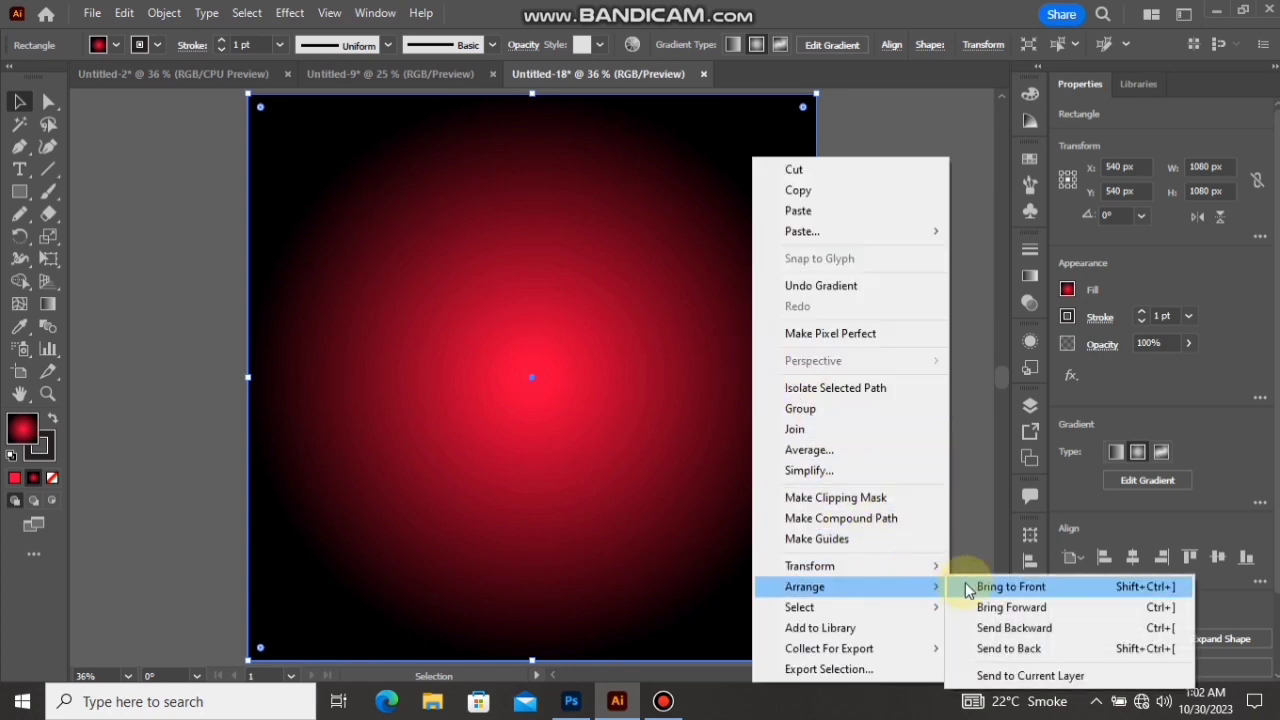
{"action": "left_click", "coordinate": [1000, 649]}
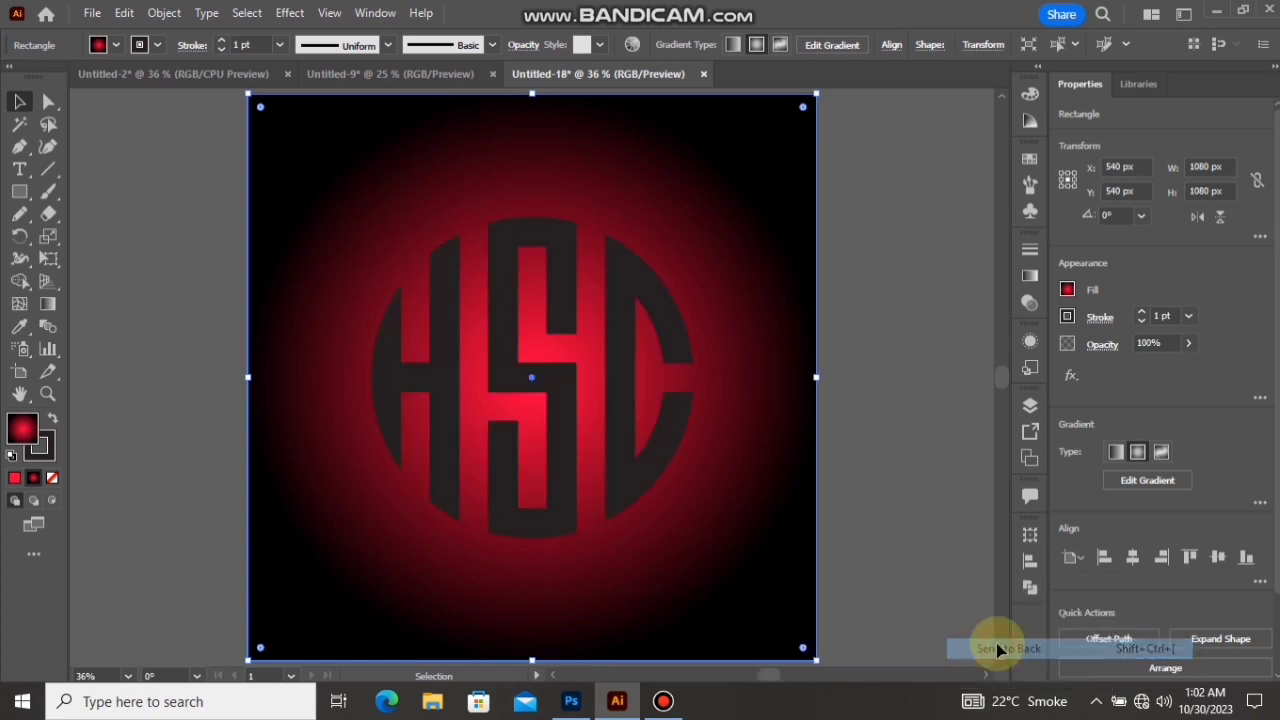
{"action": "left_click", "coordinate": [908, 380]}
{"action": "left_click", "coordinate": [624, 330]}
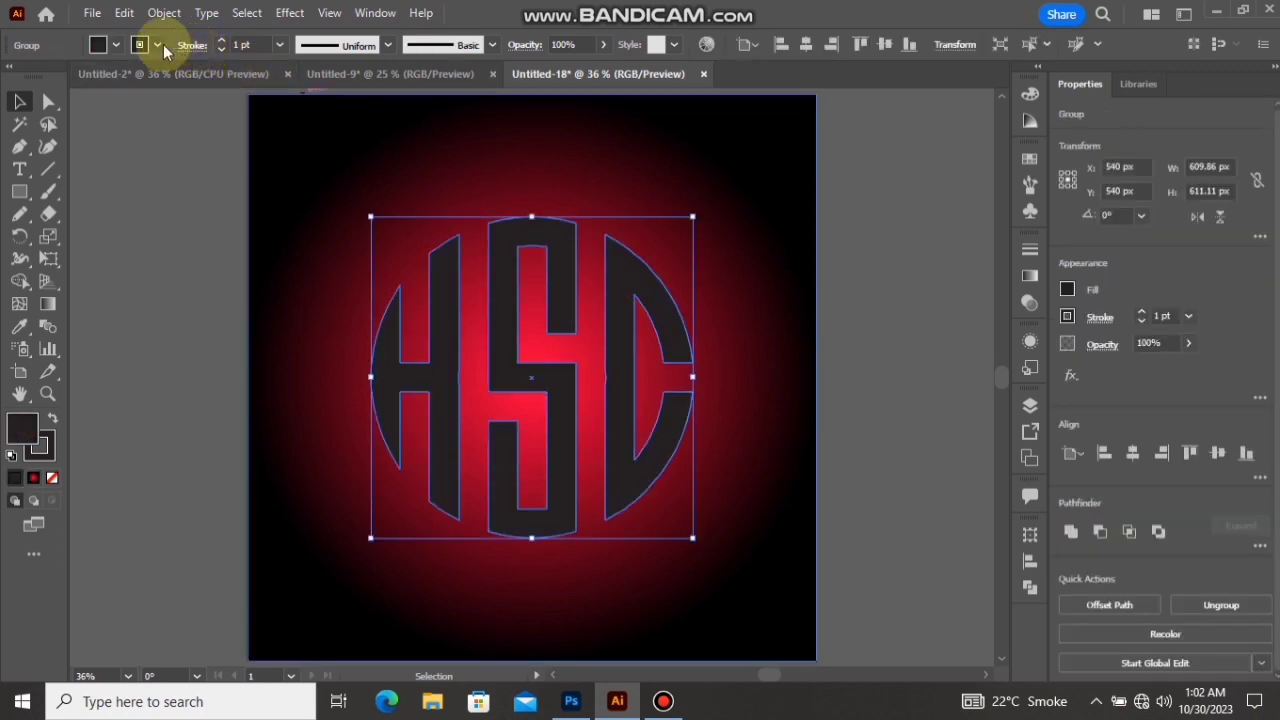
Fill the HSC letter group with white and move it up to about X 527.5 px, Y 438 px.
{"action": "left_click", "coordinate": [118, 45]}
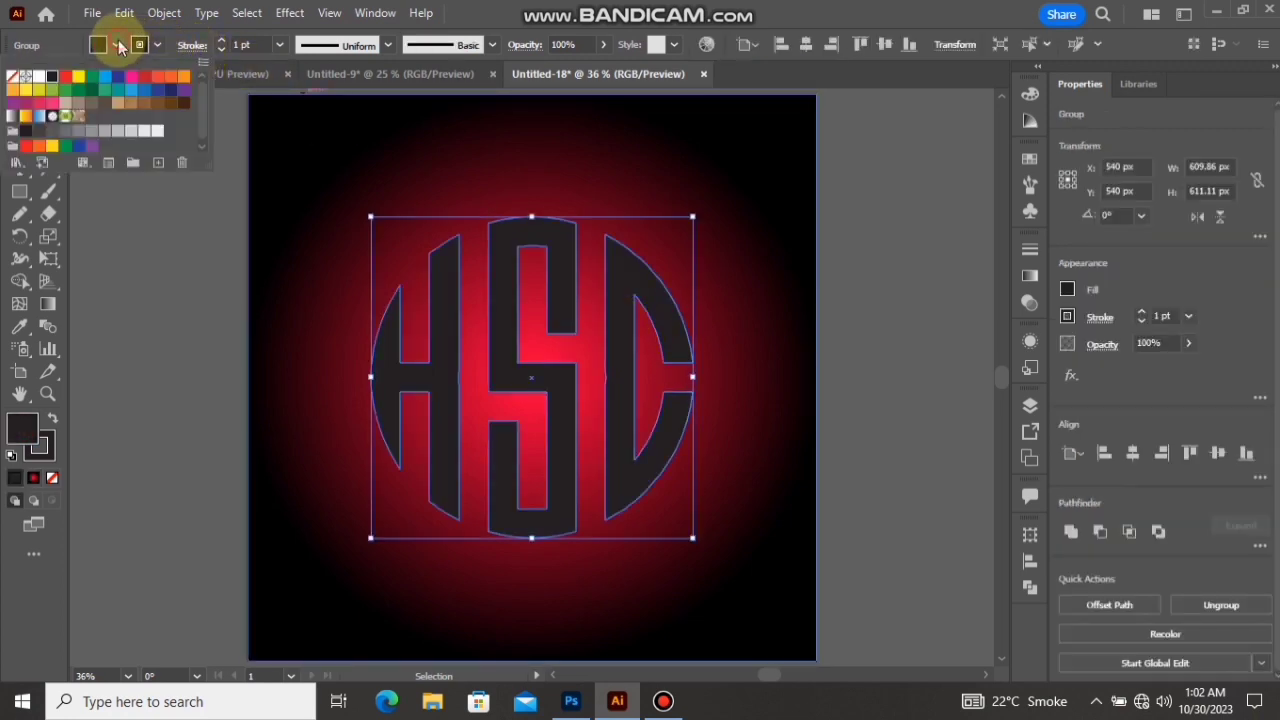
{"action": "left_click", "coordinate": [39, 77]}
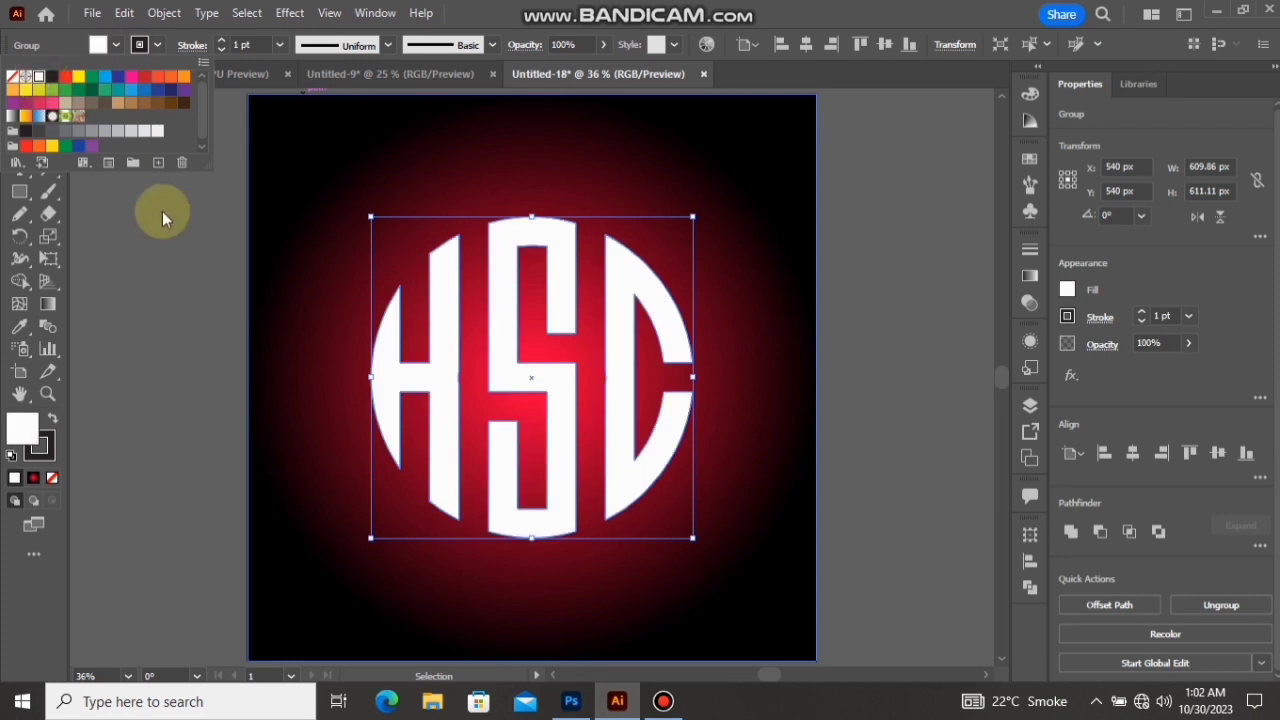
{"action": "left_click", "coordinate": [212, 234]}
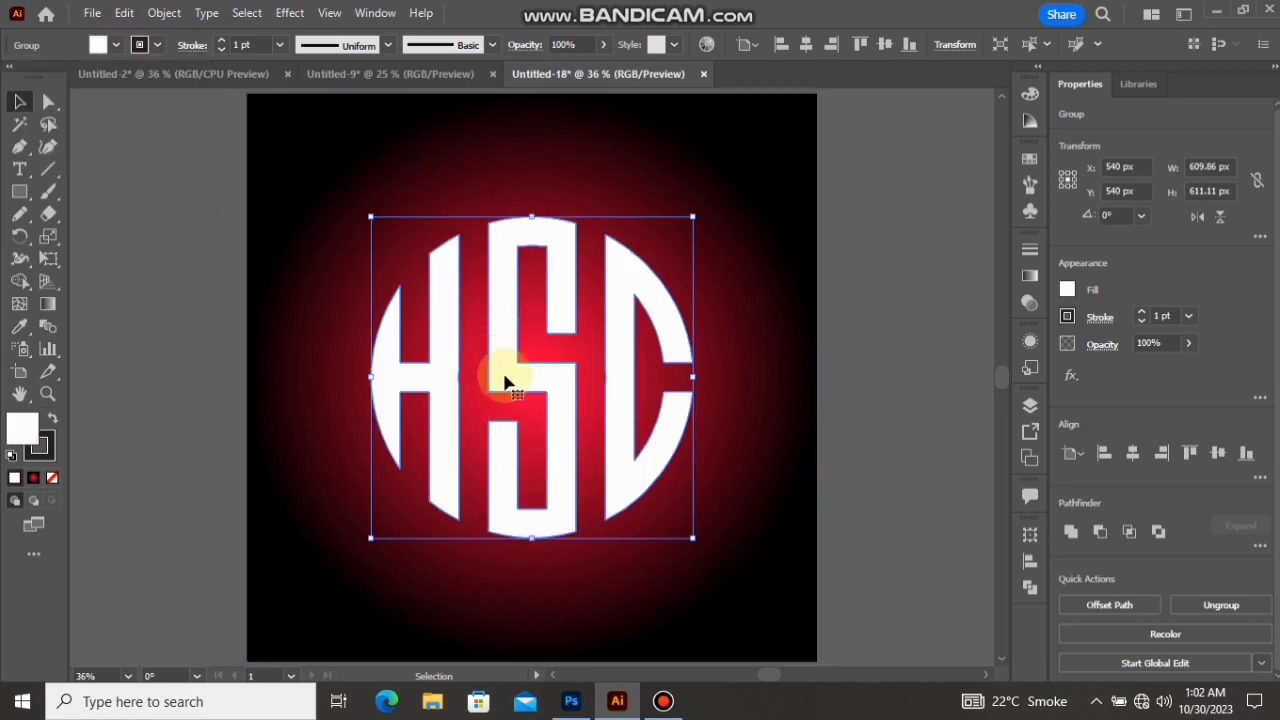
{"action": "left_click_drag", "start_coordinate": [531, 363], "coordinate": [528, 327]}
{"action": "left_click", "coordinate": [206, 349]}
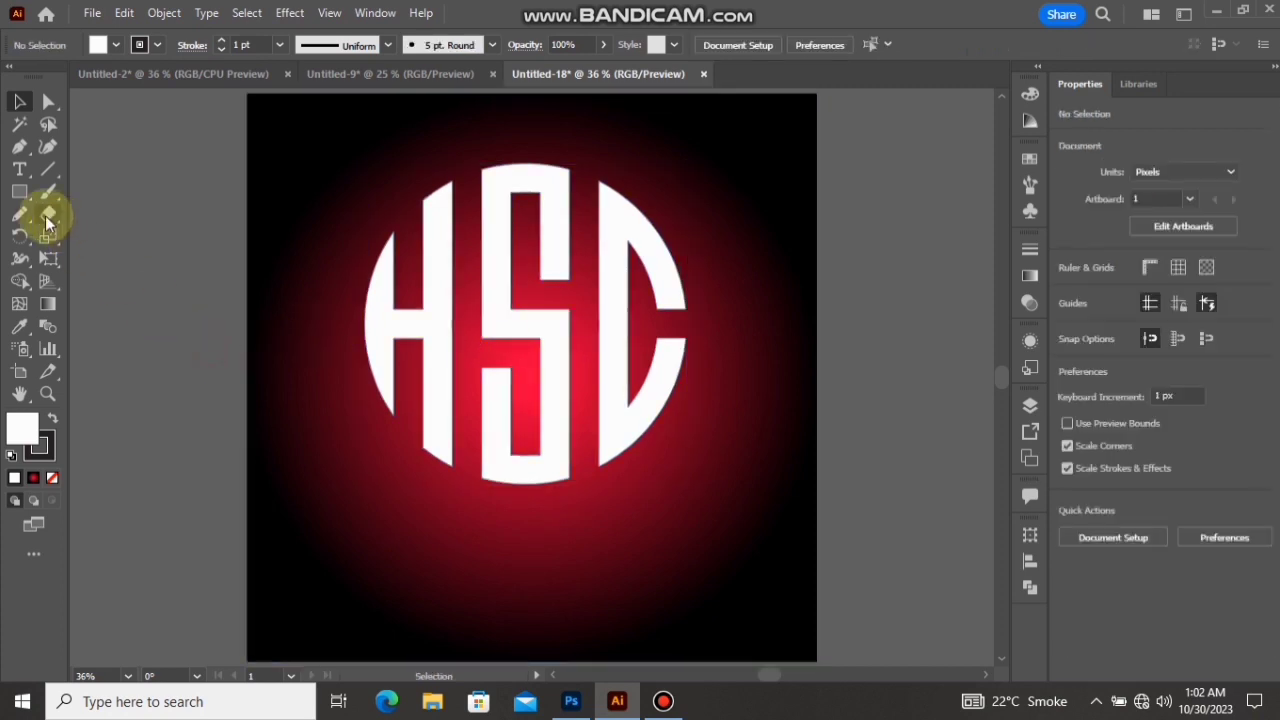
Add the text "H + S + C LOGO" at 60 pt below the monogram.
{"action": "left_click", "coordinate": [18, 170]}
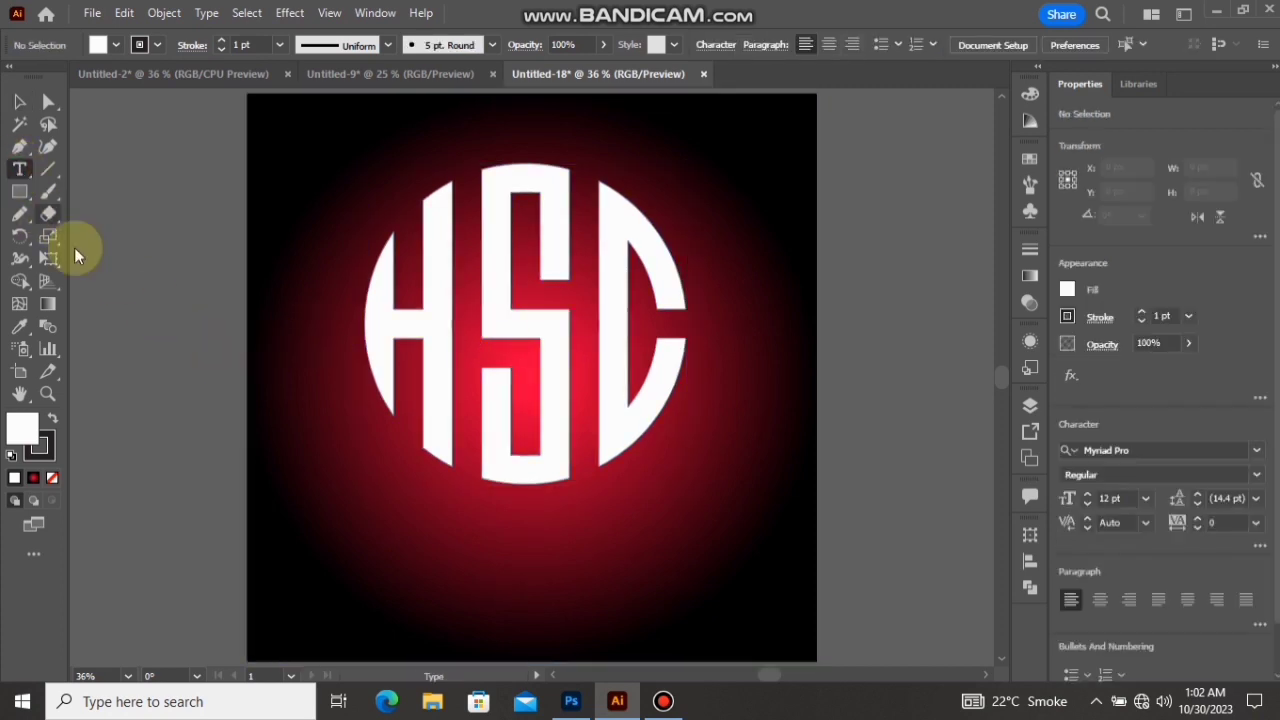
{"action": "left_click", "coordinate": [392, 552]}
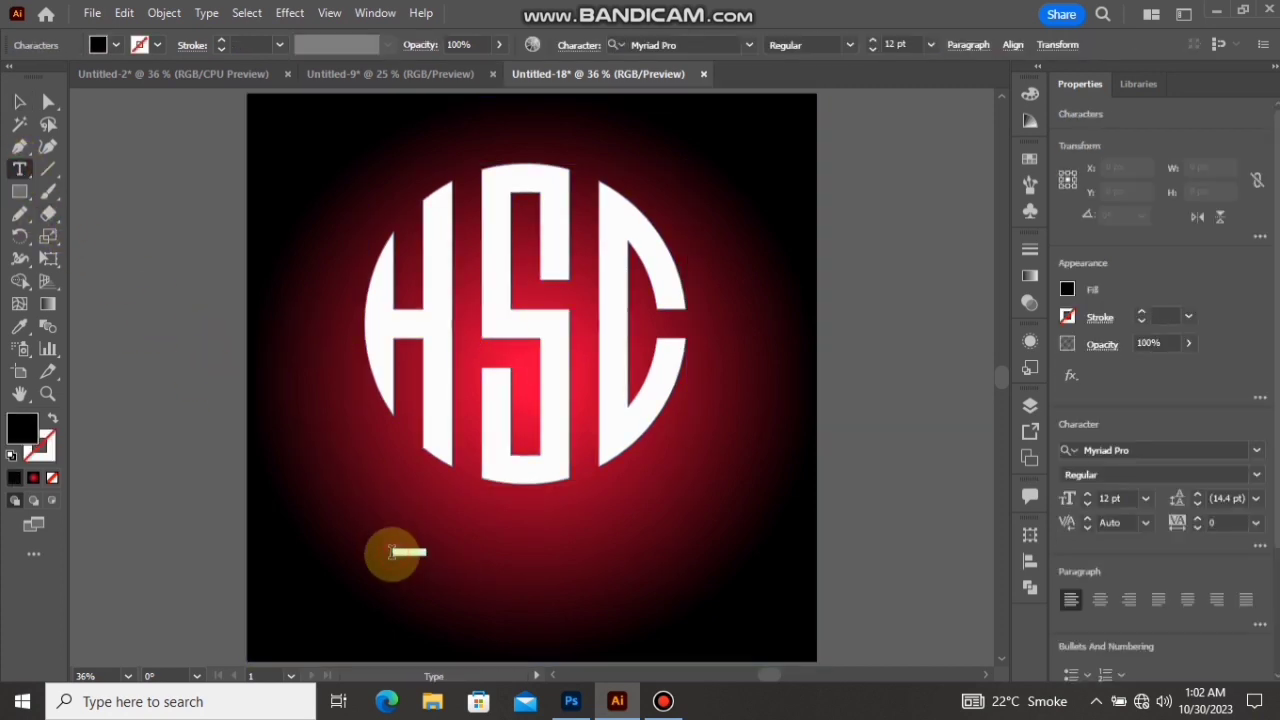
{"action": "left_click", "coordinate": [930, 45]}
{"action": "left_click", "coordinate": [955, 358]}
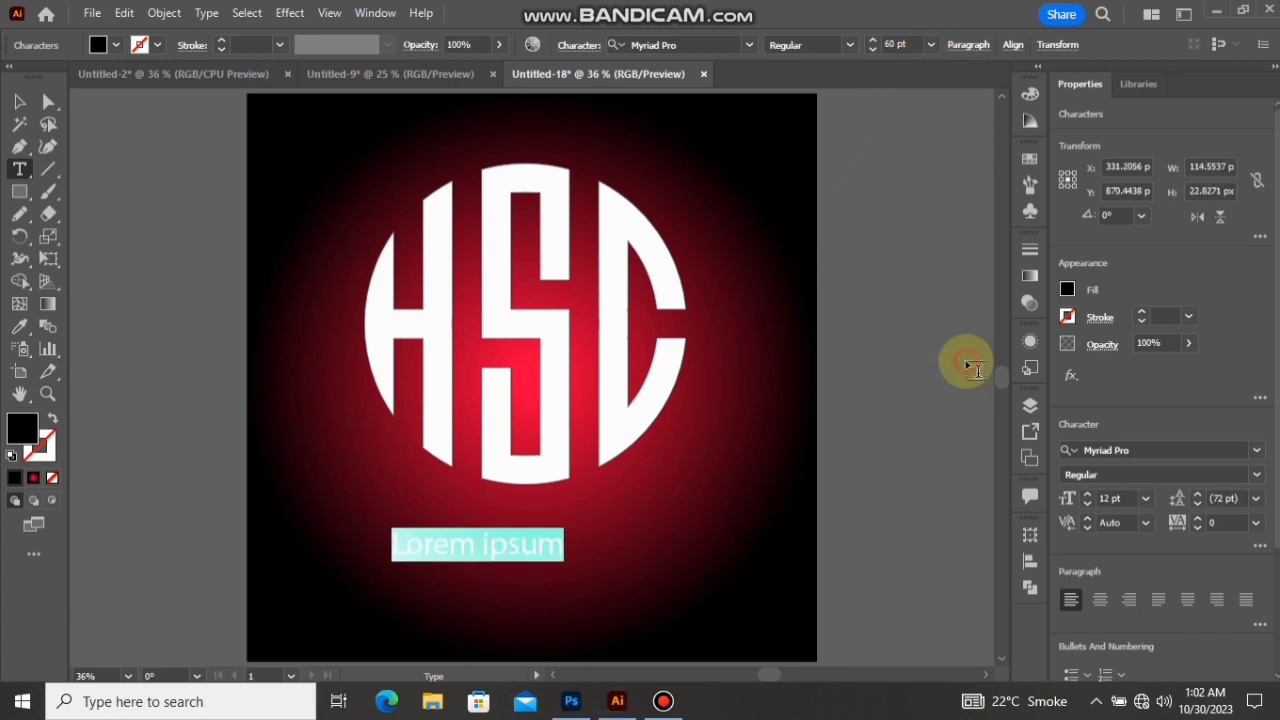
{"action": "key", "text": "BackSpace"}
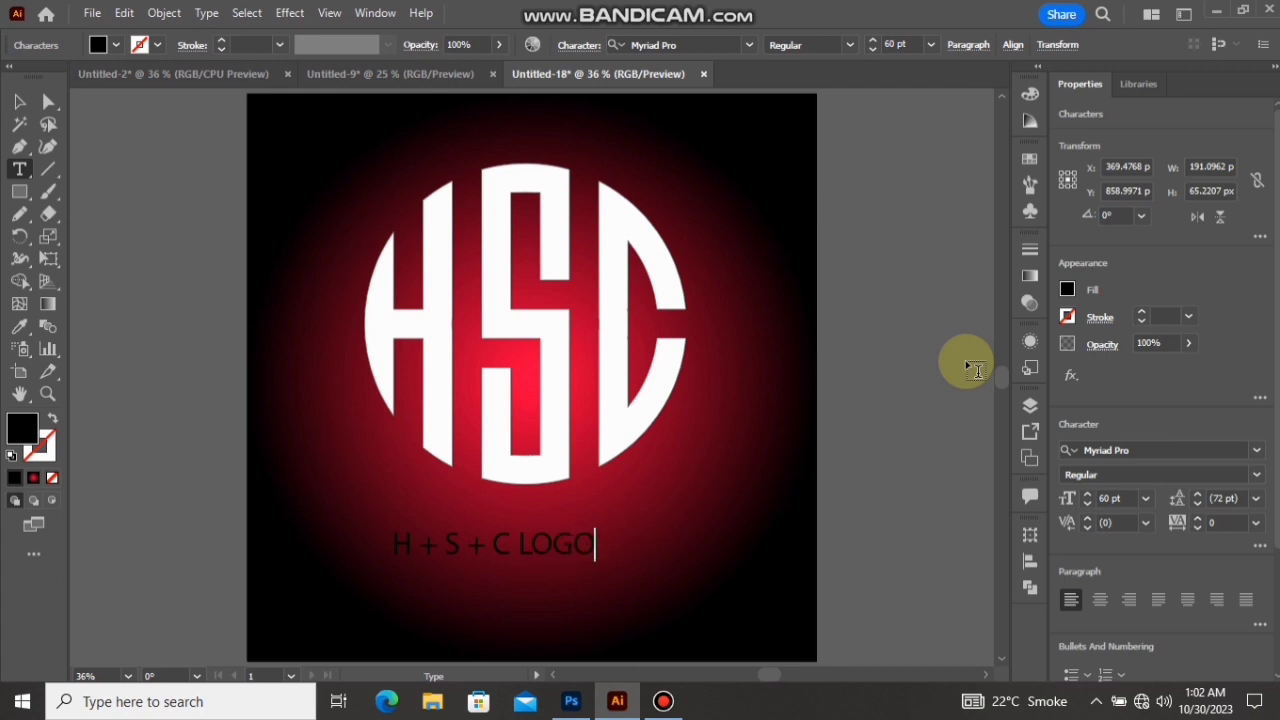
{"action": "left_click", "coordinate": [19, 102]}
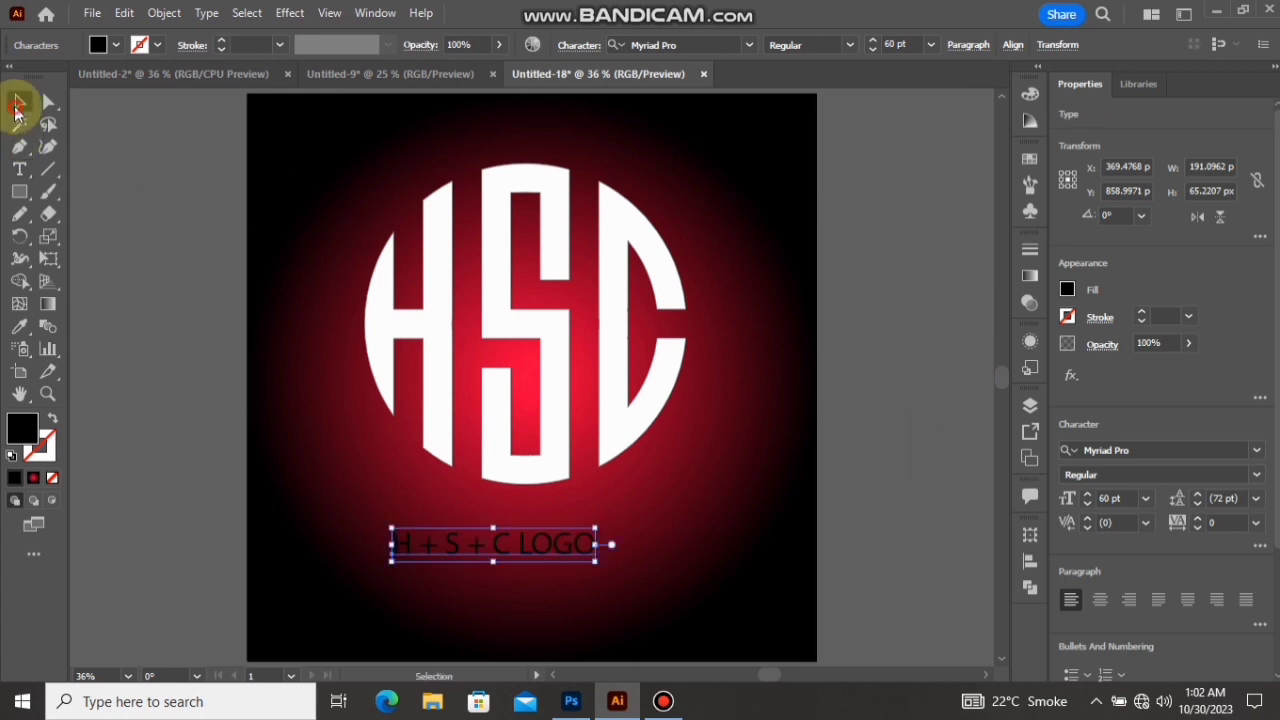
Set the caption's font to Ethnocentric and copy the monogram's white appearance onto it with the Eyedropper.
{"action": "left_click", "coordinate": [749, 44]}
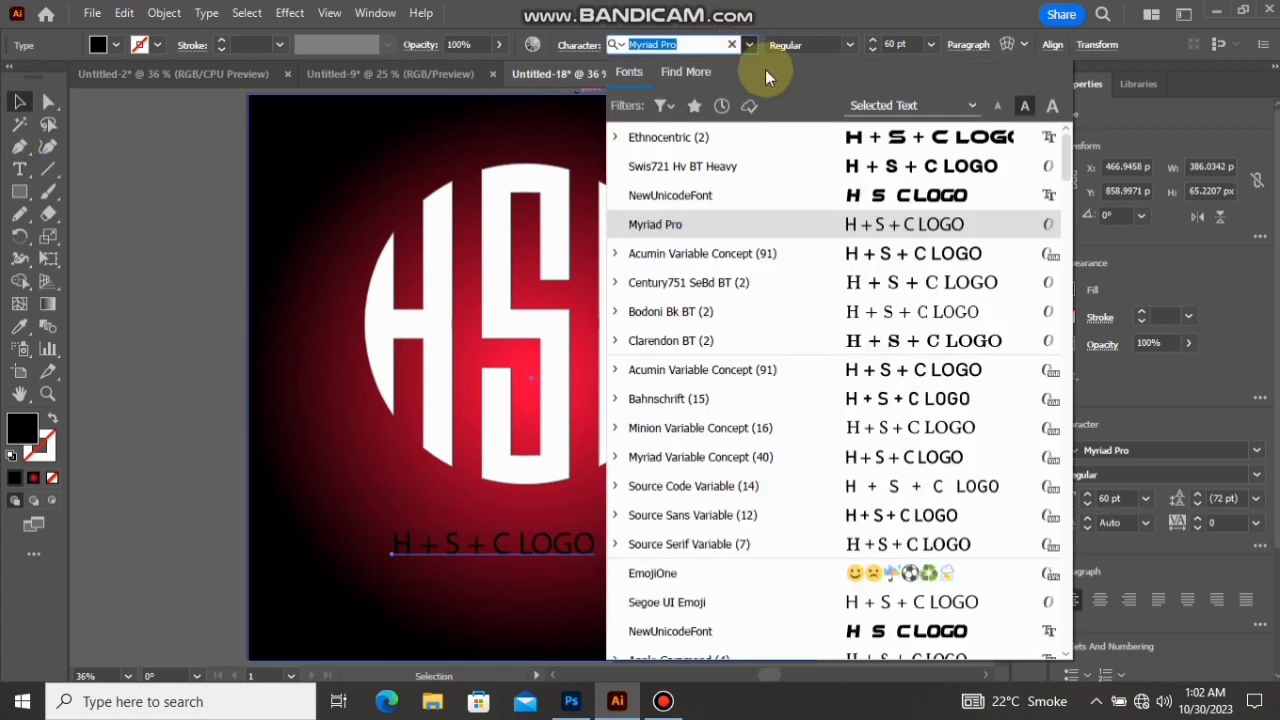
{"action": "left_click", "coordinate": [855, 140]}
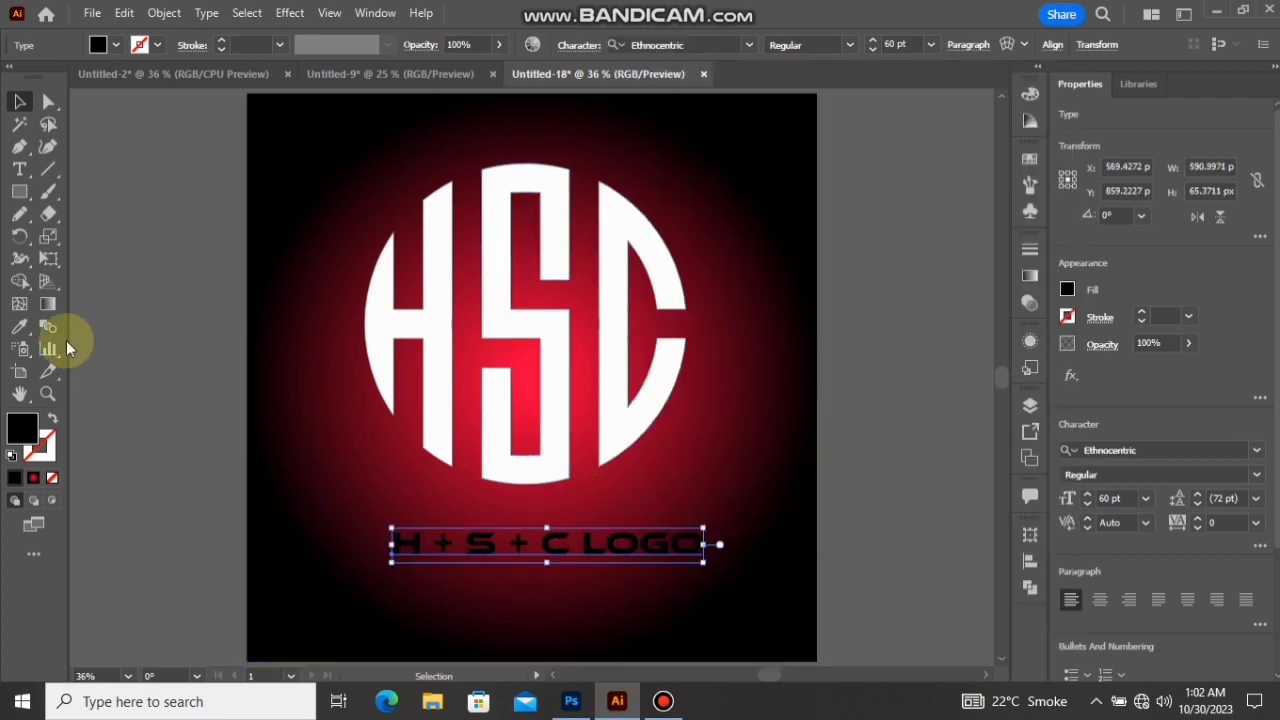
{"action": "left_click", "coordinate": [20, 327]}
{"action": "left_click", "coordinate": [398, 328]}
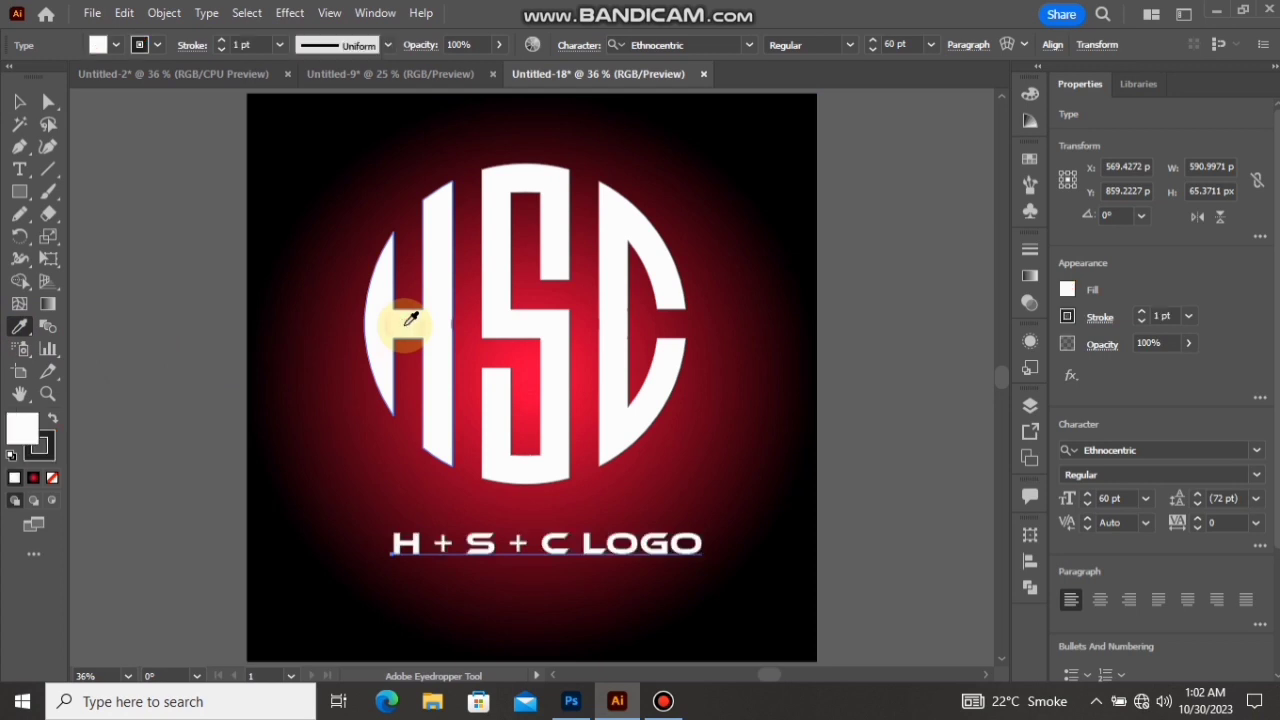
{"action": "left_click", "coordinate": [19, 101]}
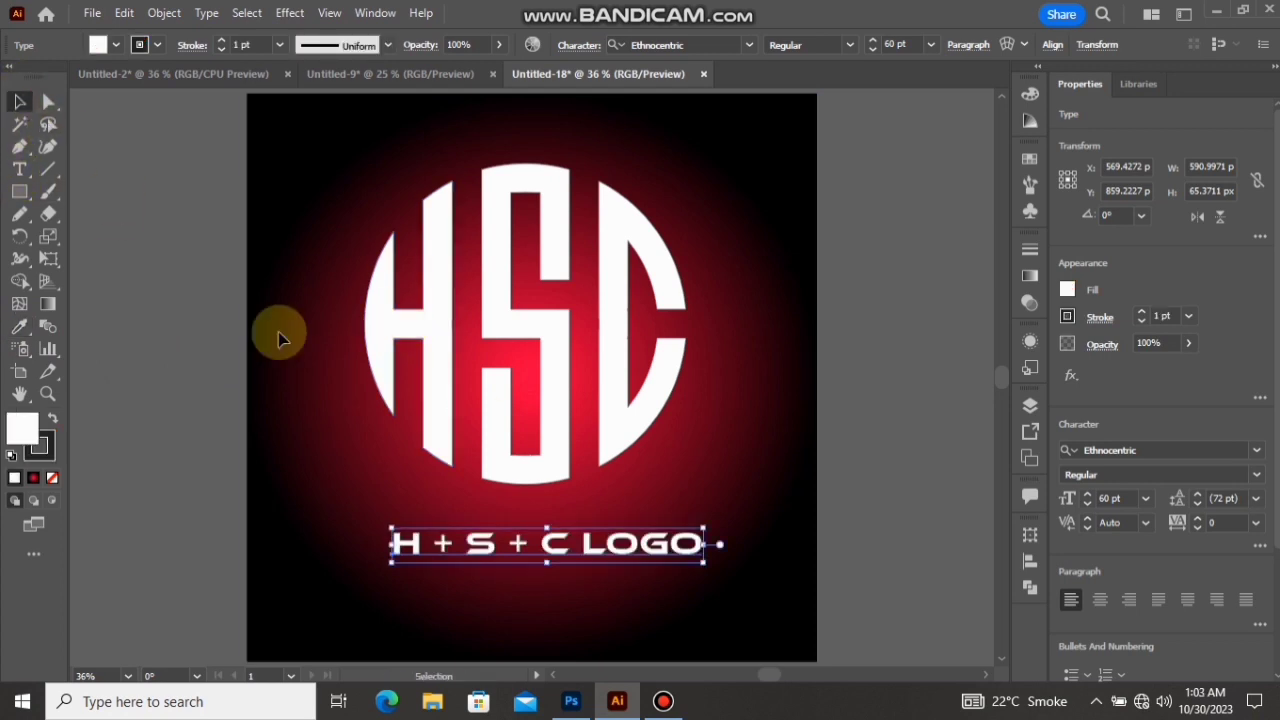
Convert the caption to outlines and stretch it vertically to about 69 px high.
{"action": "left_click_drag", "start_coordinate": [603, 543], "coordinate": [615, 555]}
{"action": "right_click", "coordinate": [612, 552]}
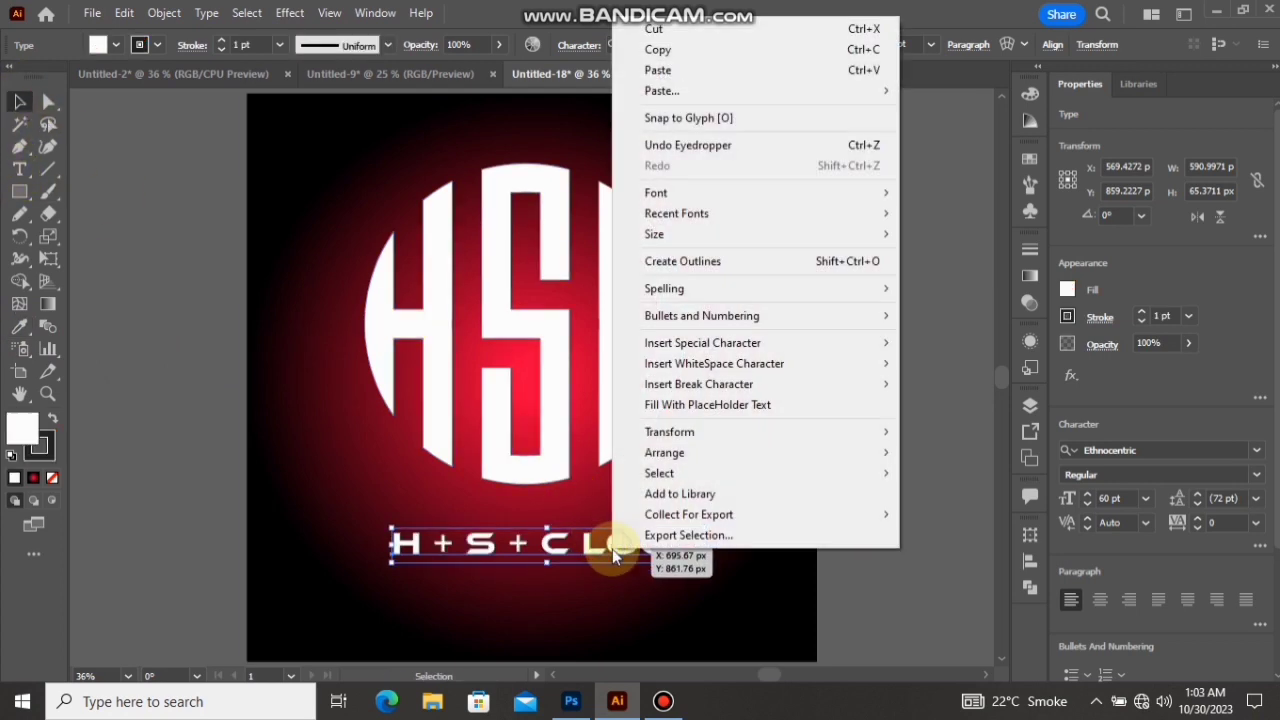
{"action": "left_click", "coordinate": [695, 261]}
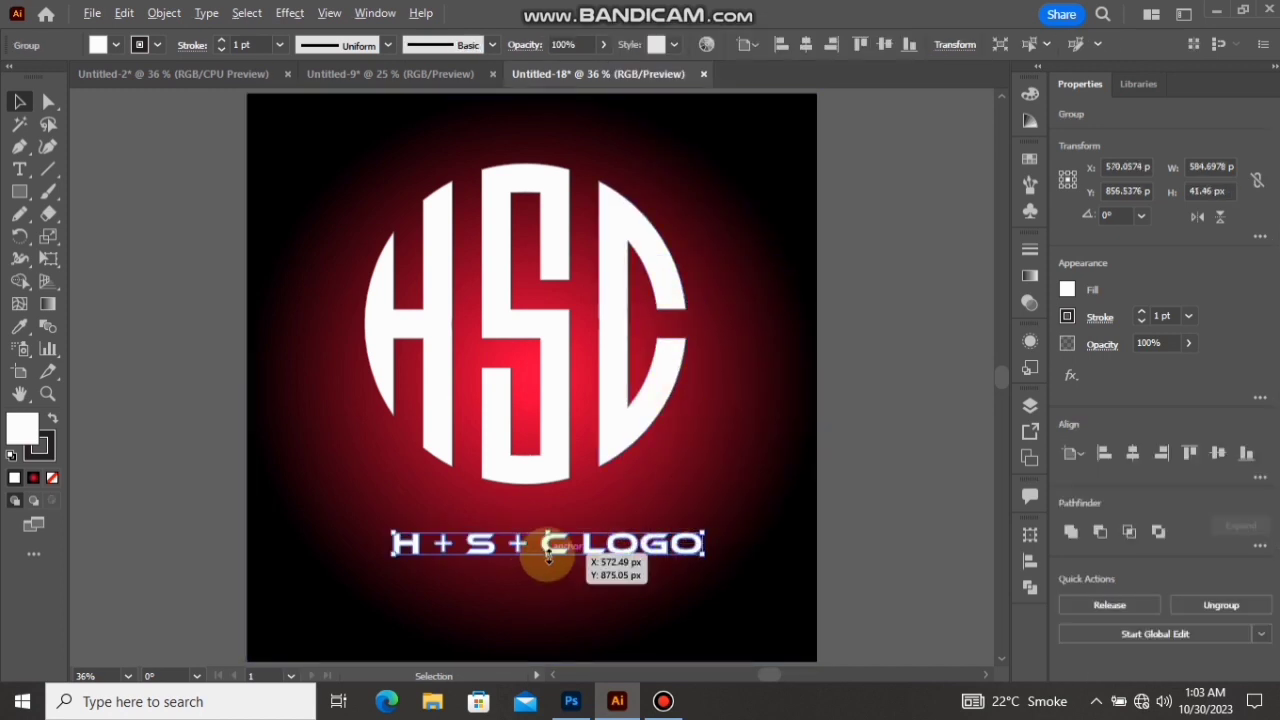
{"action": "left_click_drag", "start_coordinate": [548, 556], "coordinate": [532, 561]}
Align the caption and the HSC monogram on their horizontal centres.
{"action": "left_click", "coordinate": [623, 432], "text": "shift"}
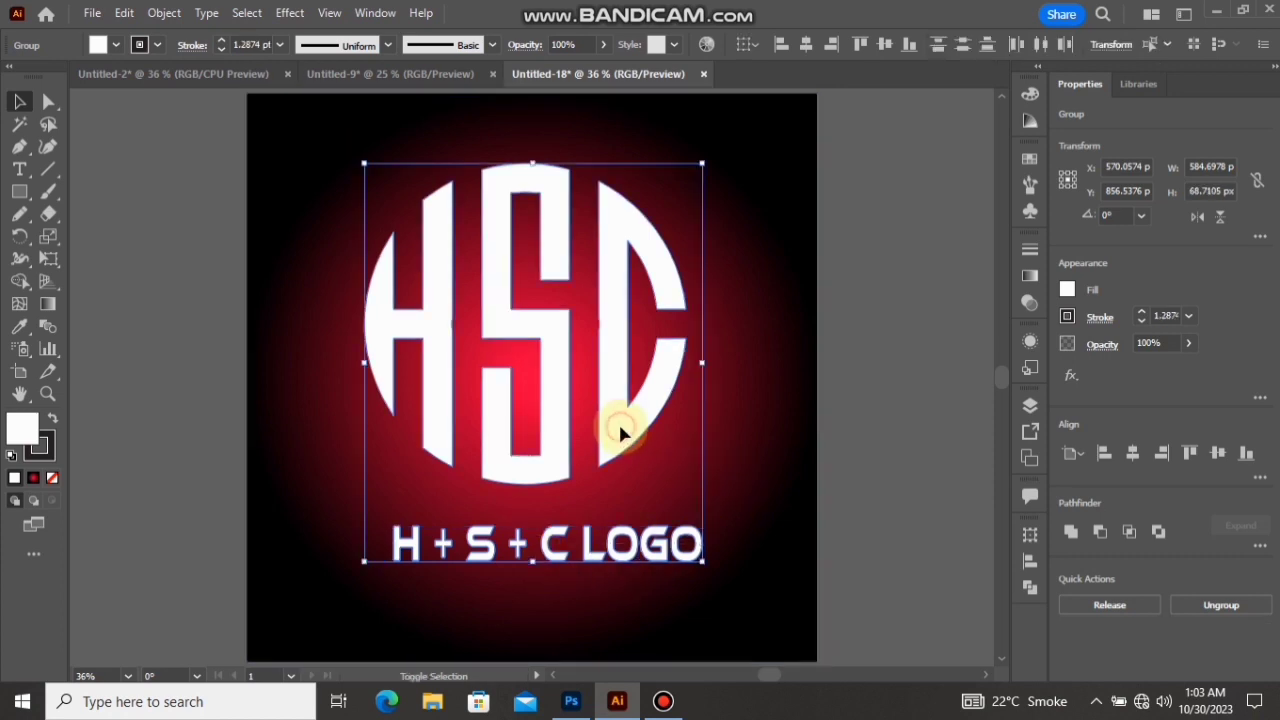
{"action": "left_click", "coordinate": [1128, 453]}
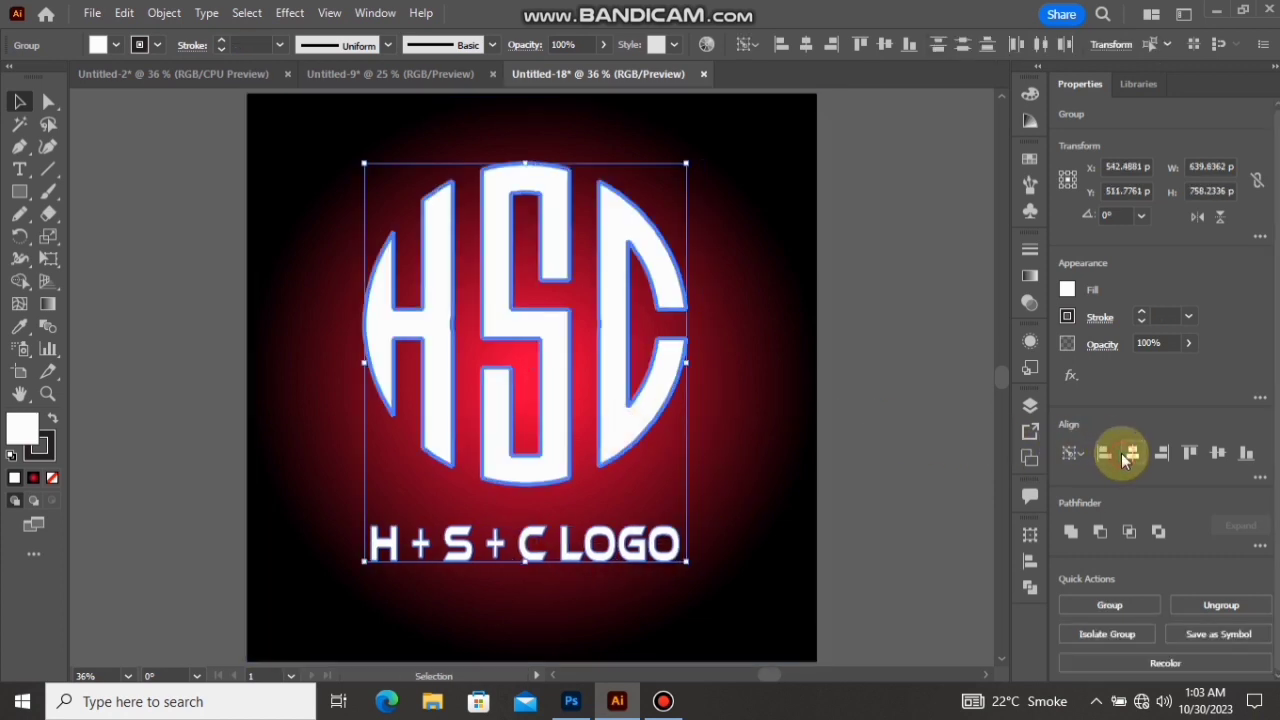
{"action": "left_click", "coordinate": [917, 427]}
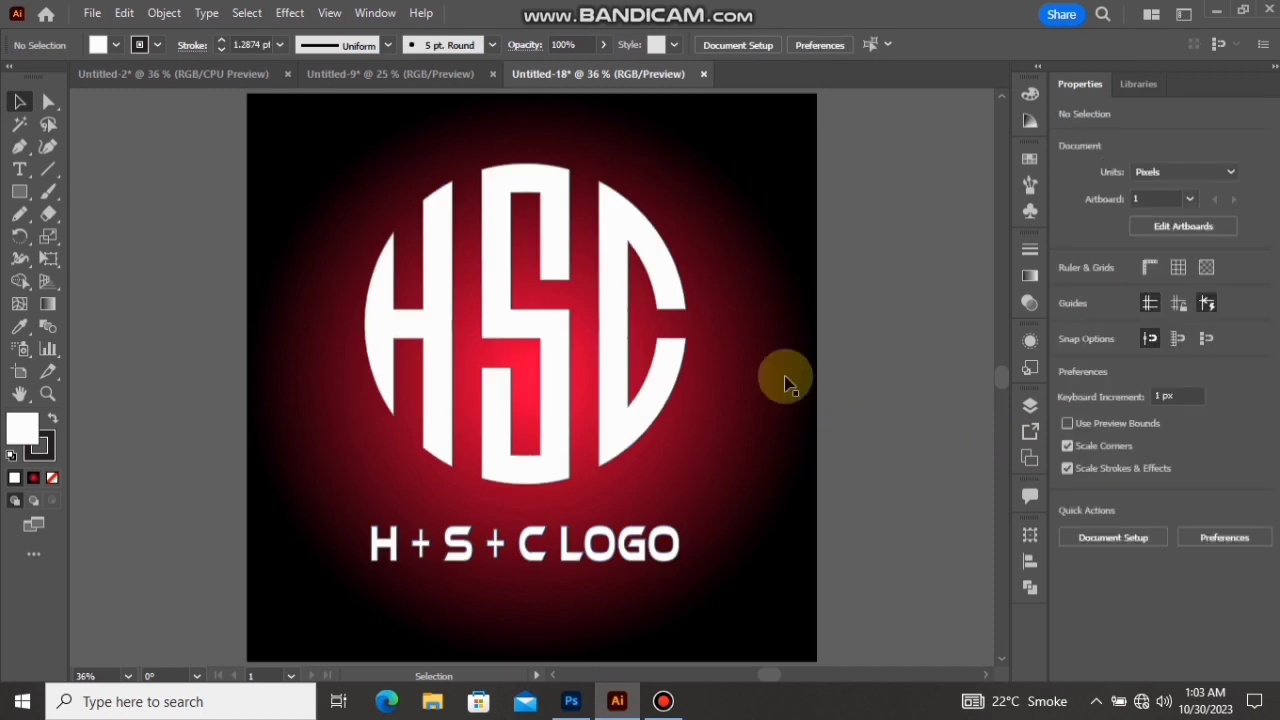
Remove the stroke from the HSC letter group, keeping its white fill.
{"action": "left_click", "coordinate": [622, 322]}
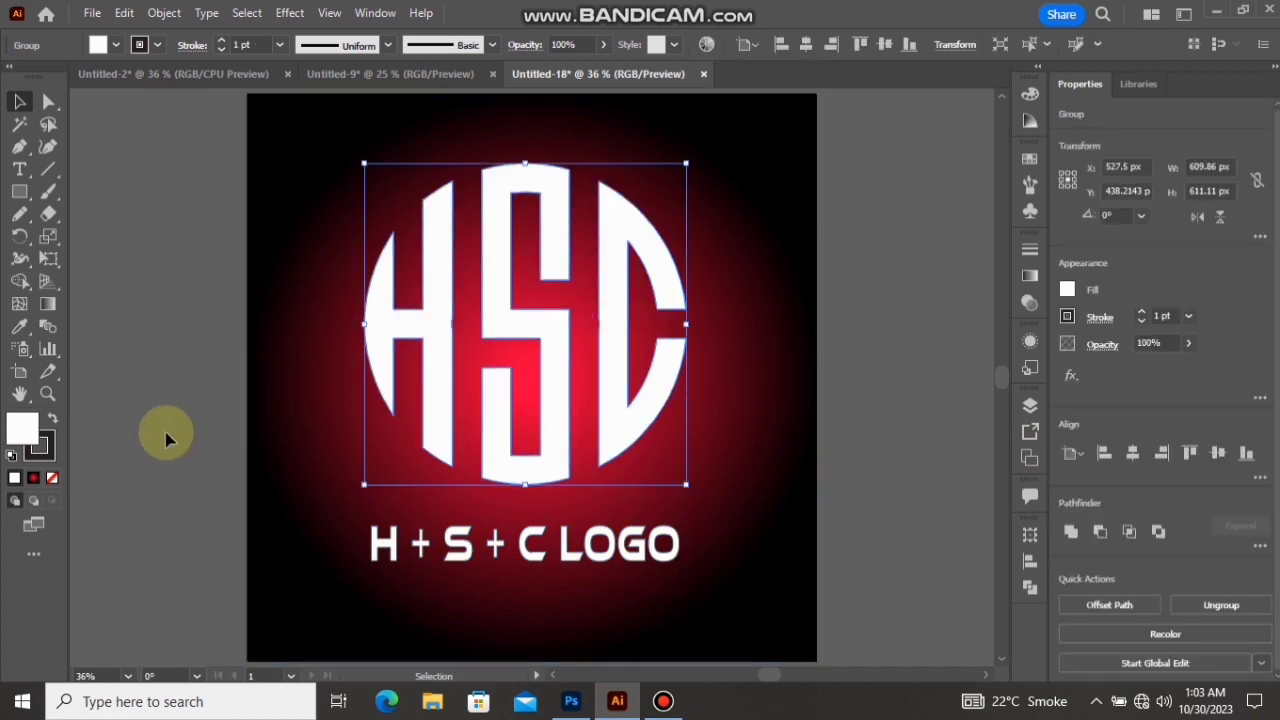
{"action": "left_click", "coordinate": [40, 446]}
{"action": "left_click", "coordinate": [52, 478]}
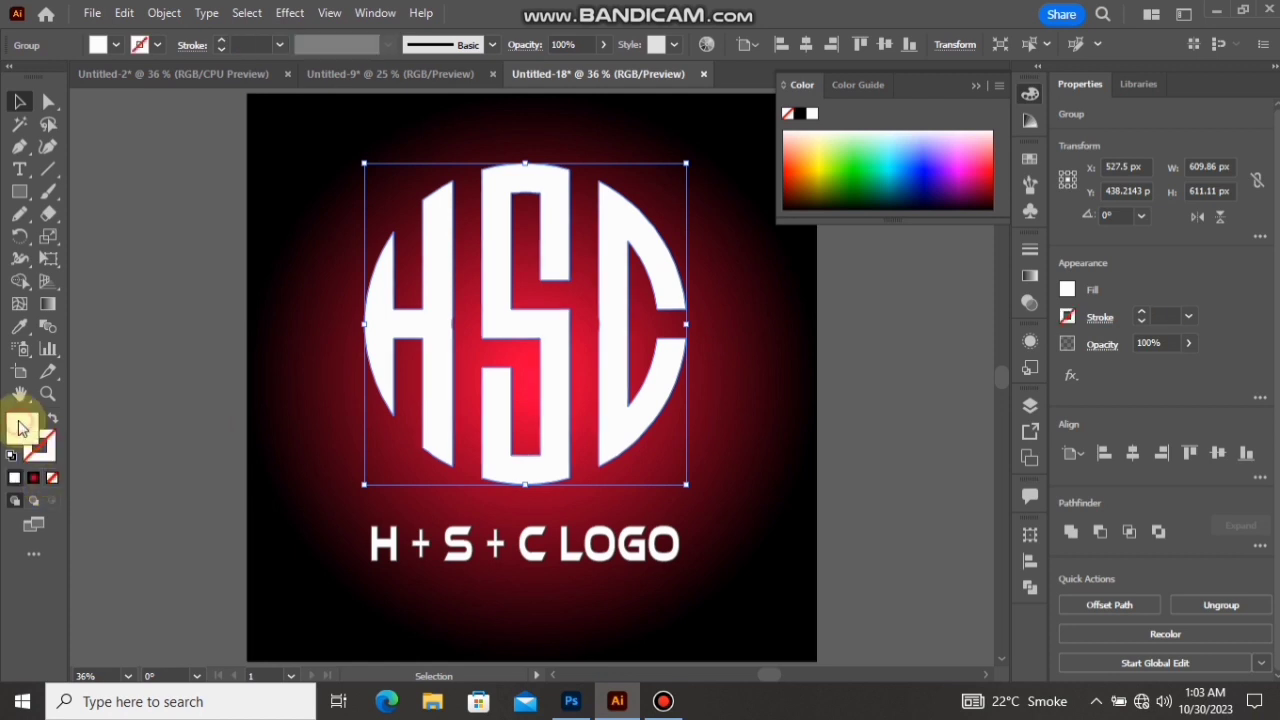
{"action": "left_click", "coordinate": [22, 428]}
{"action": "left_click", "coordinate": [976, 86]}
{"action": "left_click", "coordinate": [938, 195]}
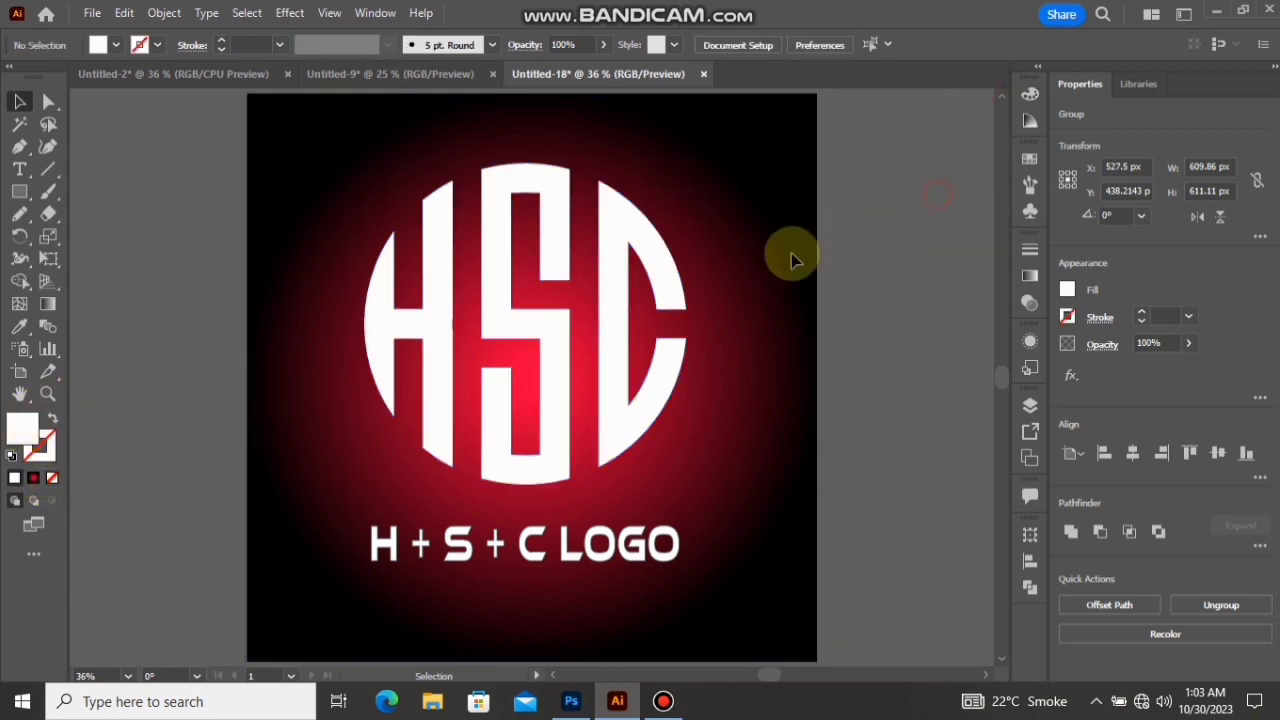
Set the stroke of the gradient background rectangle to none.
{"action": "left_click", "coordinate": [791, 257]}
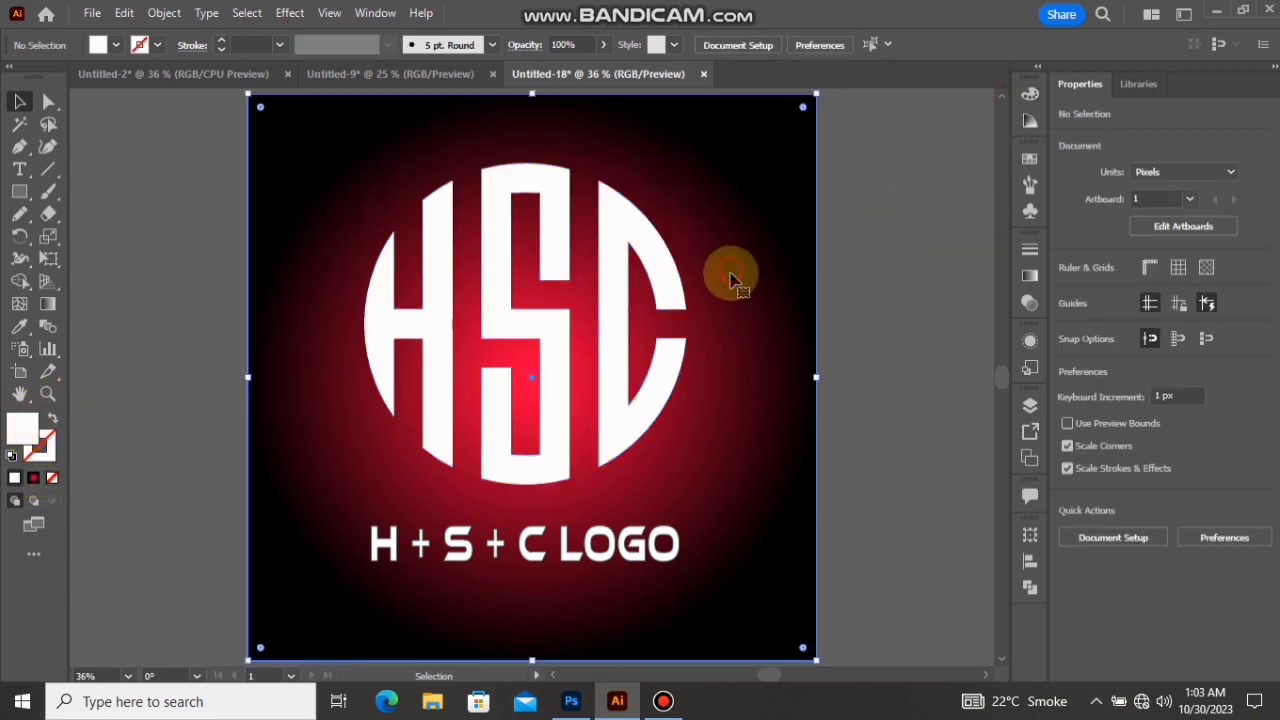
{"action": "left_click", "coordinate": [50, 456]}
{"action": "left_click", "coordinate": [50, 478]}
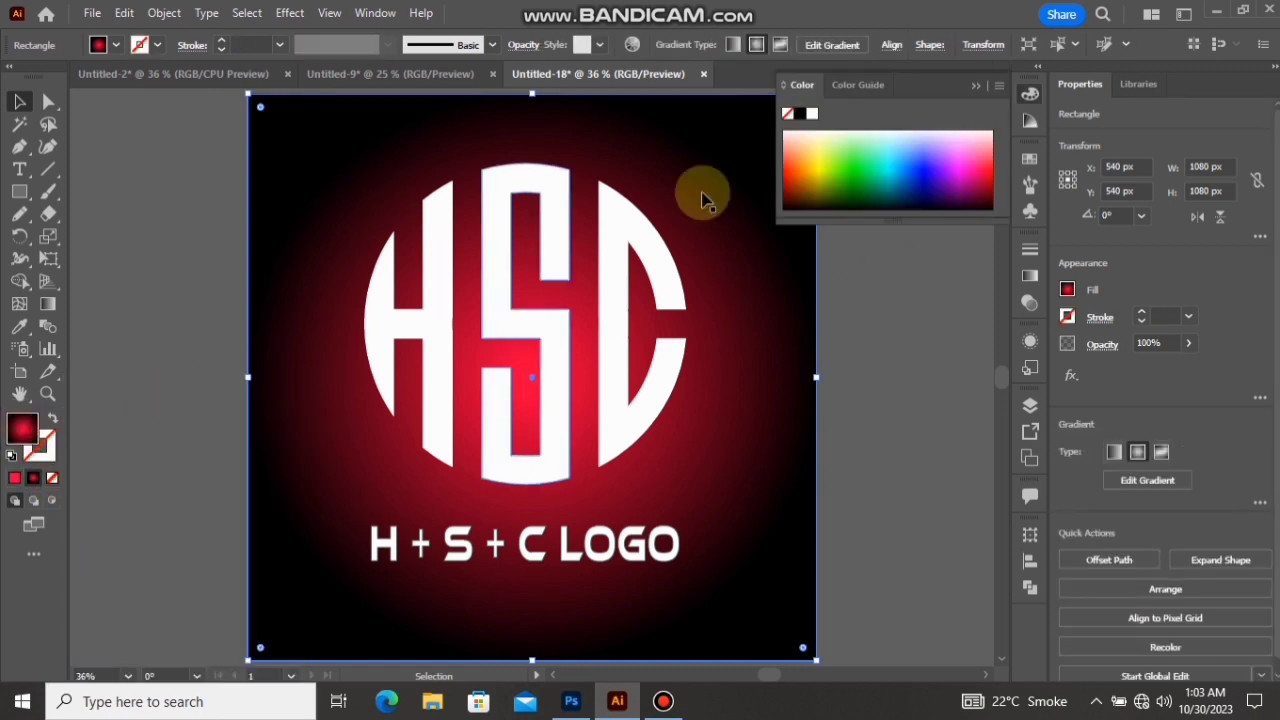
{"action": "left_click", "coordinate": [976, 86]}
{"action": "left_click", "coordinate": [884, 278]}
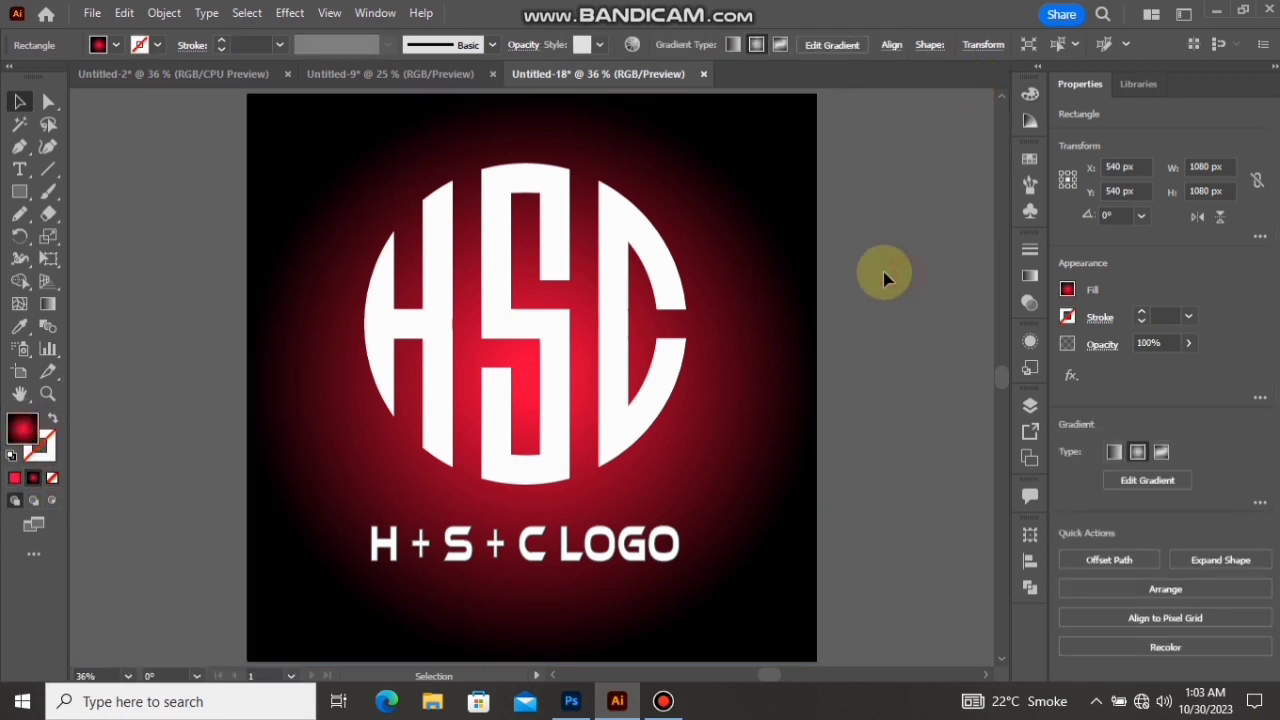
Group the HSC monogram and the caption together.
{"action": "left_click", "coordinate": [600, 330]}
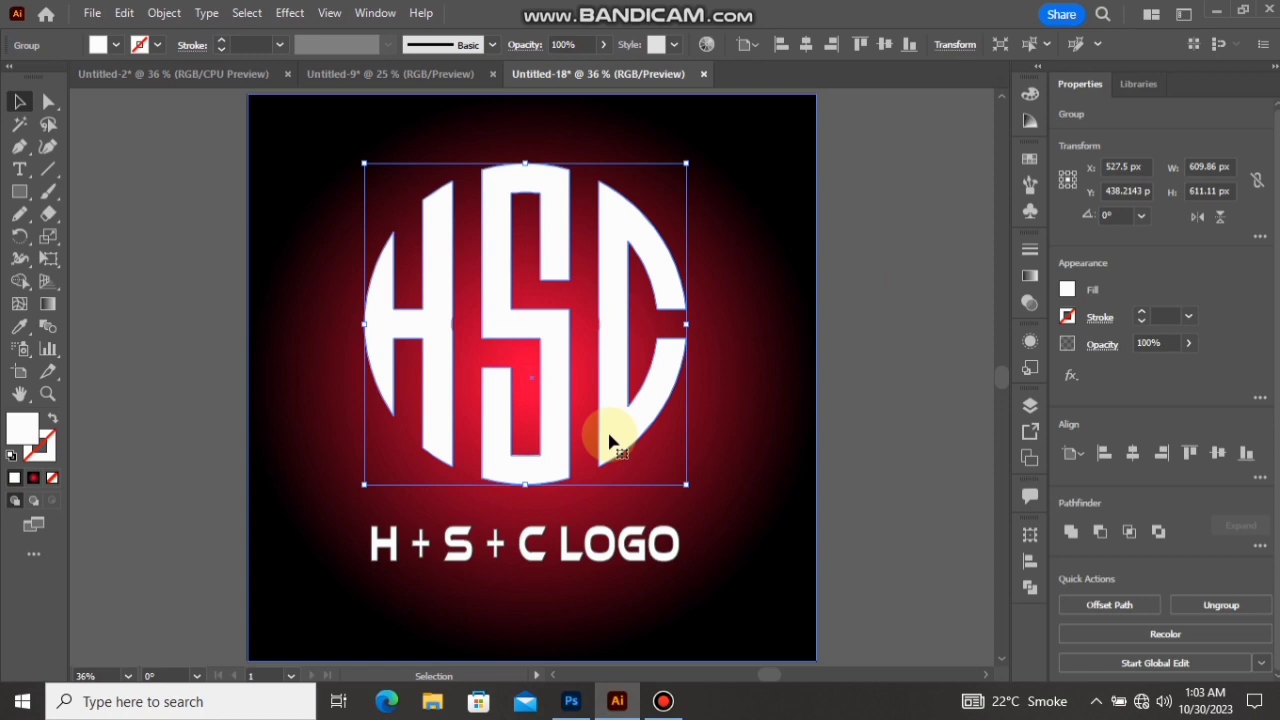
{"action": "left_click", "coordinate": [620, 545], "text": "shift"}
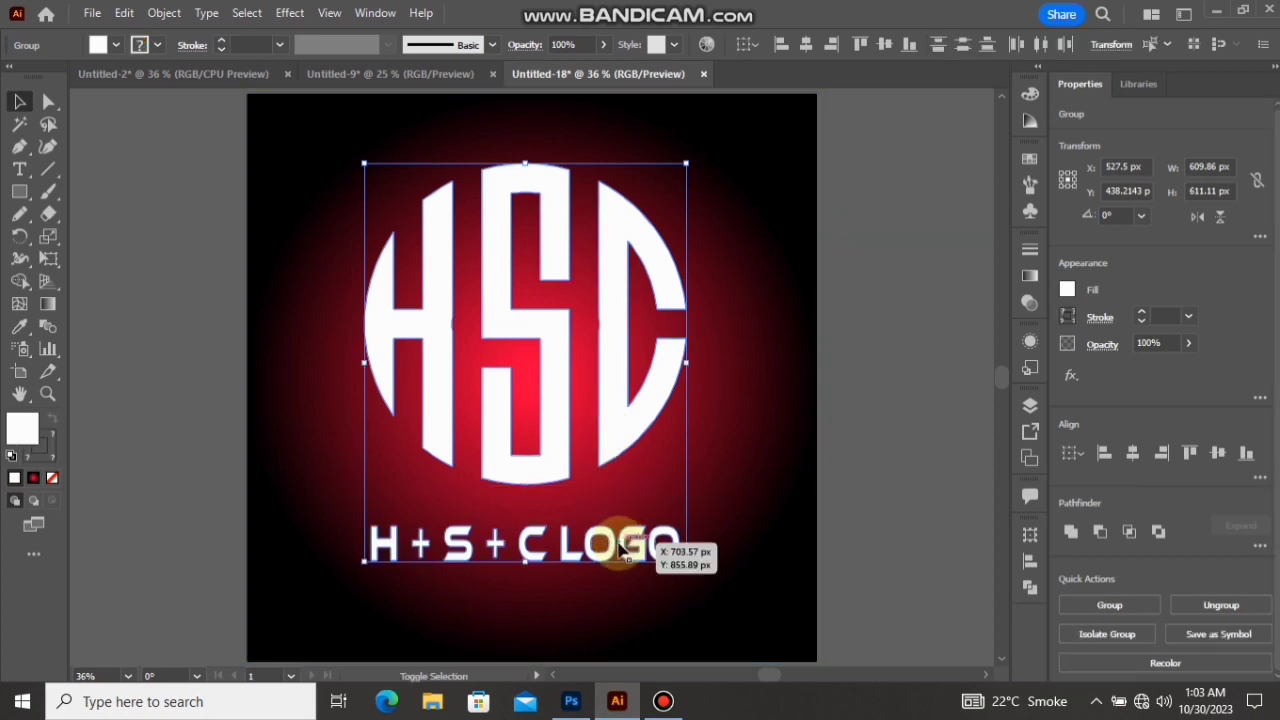
{"action": "right_click", "coordinate": [614, 380]}
{"action": "left_click", "coordinate": [686, 518]}
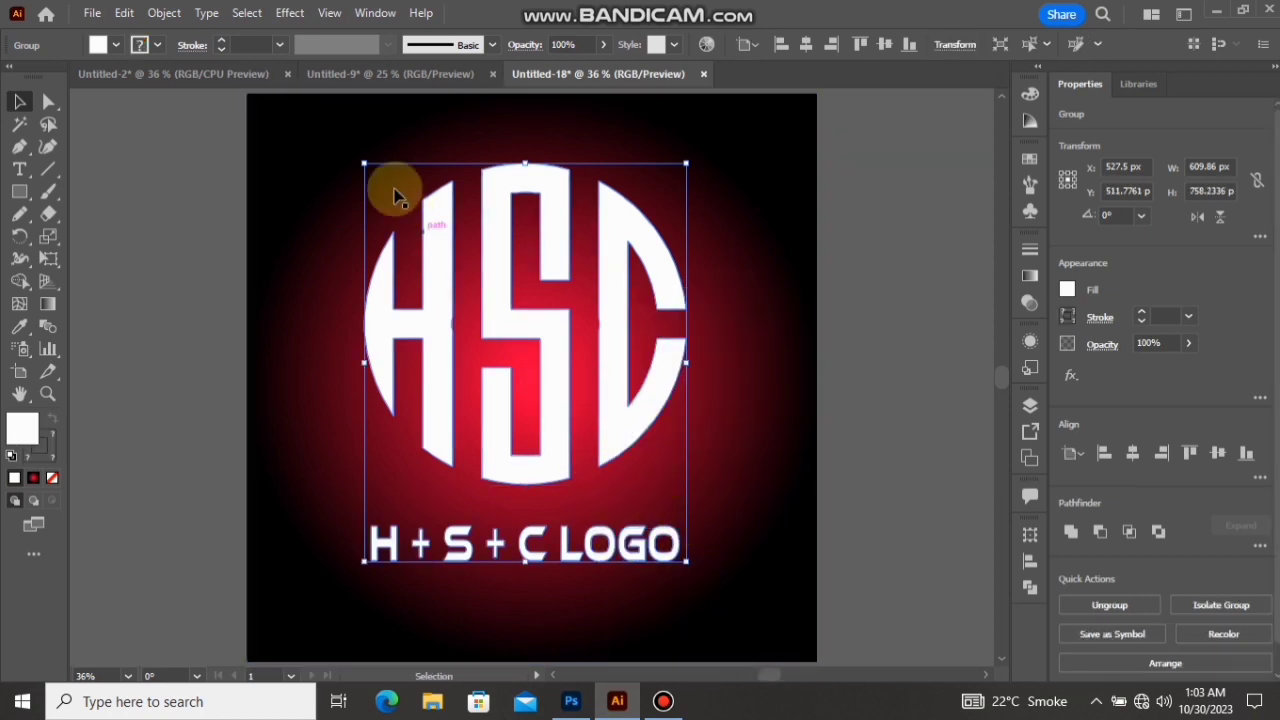
Open the Drop Shadow effect settings for the logo and caption group.
{"action": "left_click", "coordinate": [290, 14]}
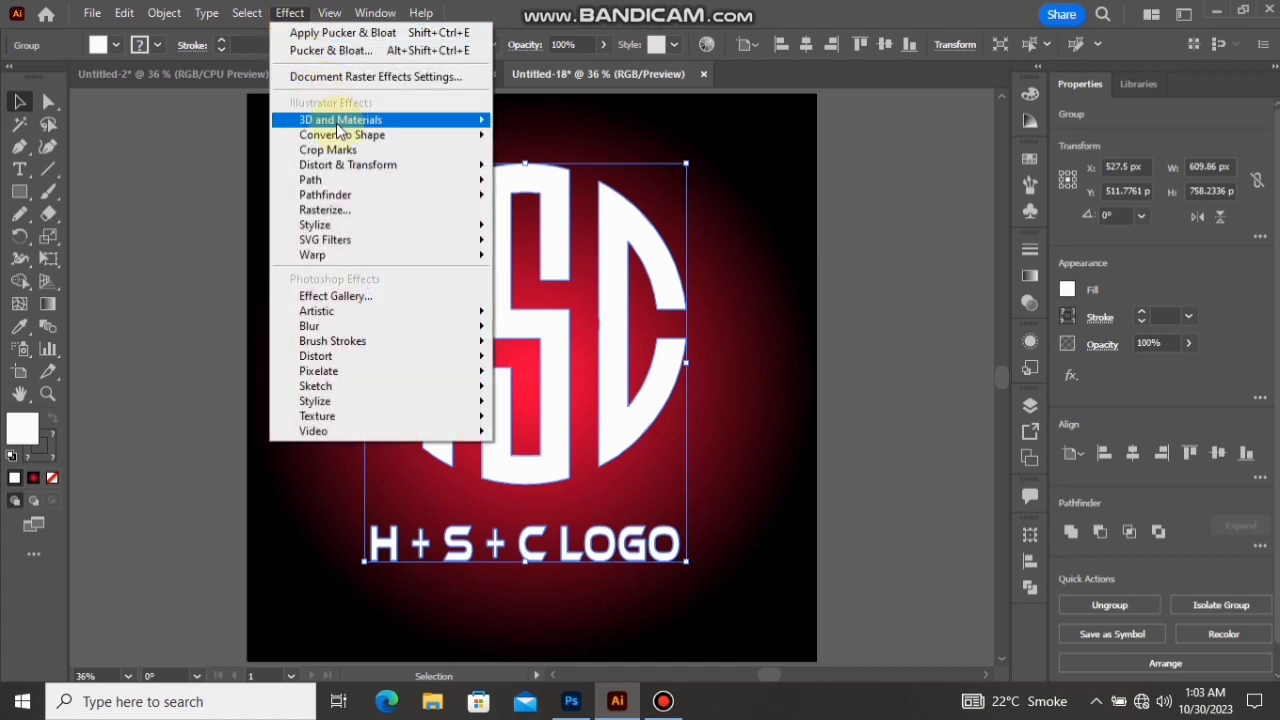
{"action": "mouse_move", "coordinate": [403, 224]}
{"action": "left_click", "coordinate": [537, 230]}
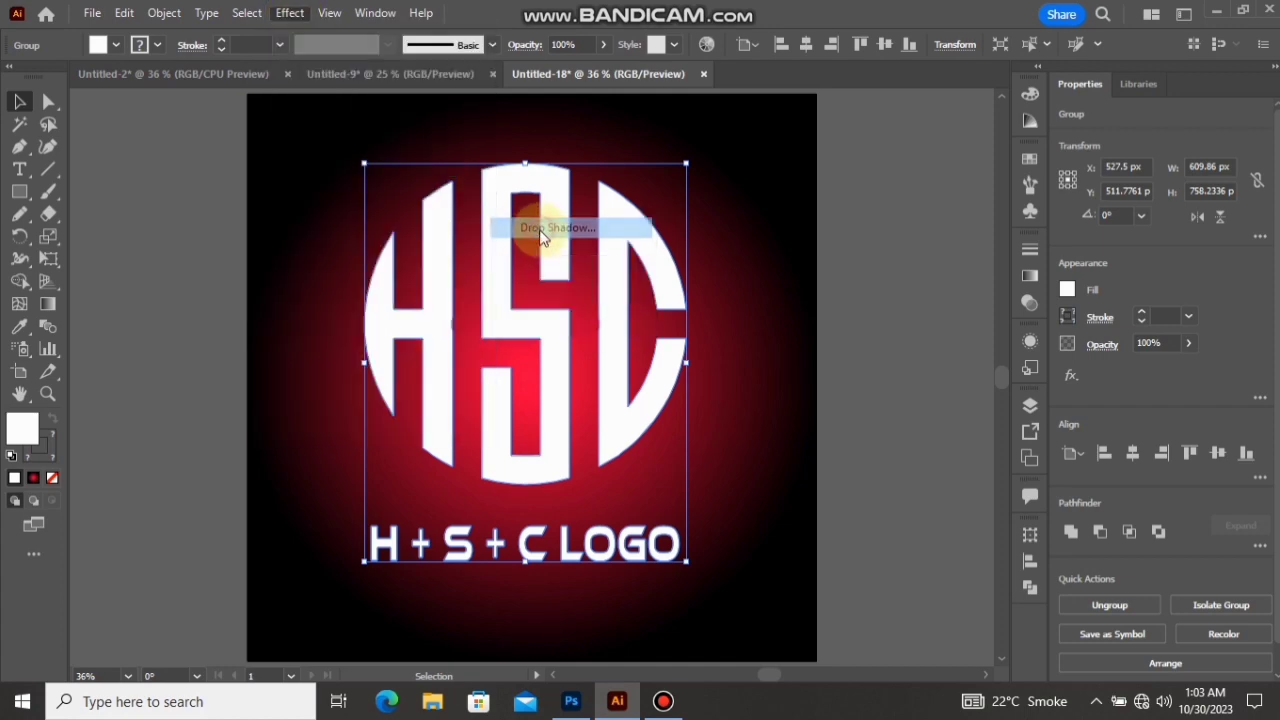